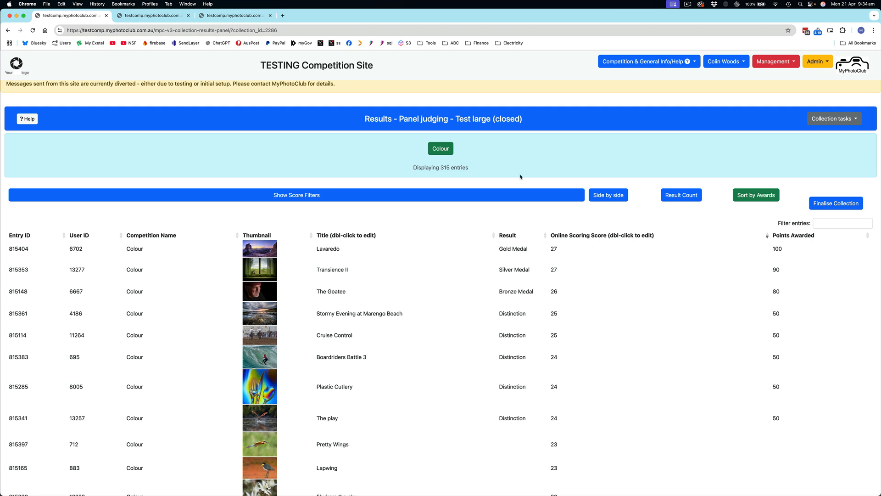
- Show the score filters table for the Colour section of the panel judging results
{"action": "double_click", "coordinate": [445, 167]}
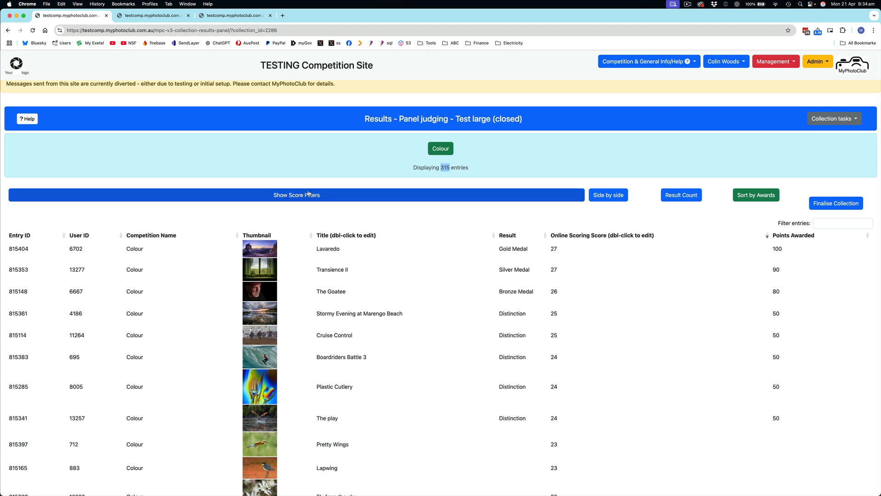
{"action": "left_click", "coordinate": [293, 195]}
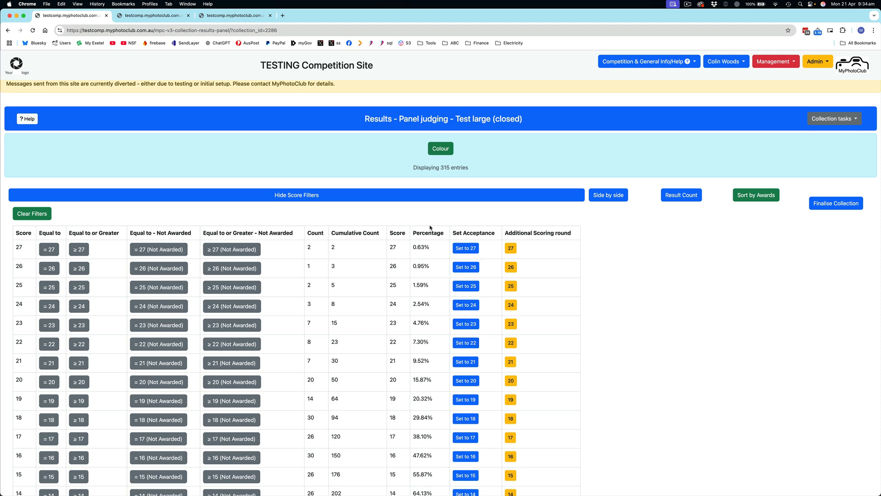
{"action": "scroll", "coordinate": [423, 324], "scroll_direction": "down", "scroll_amount": 3}
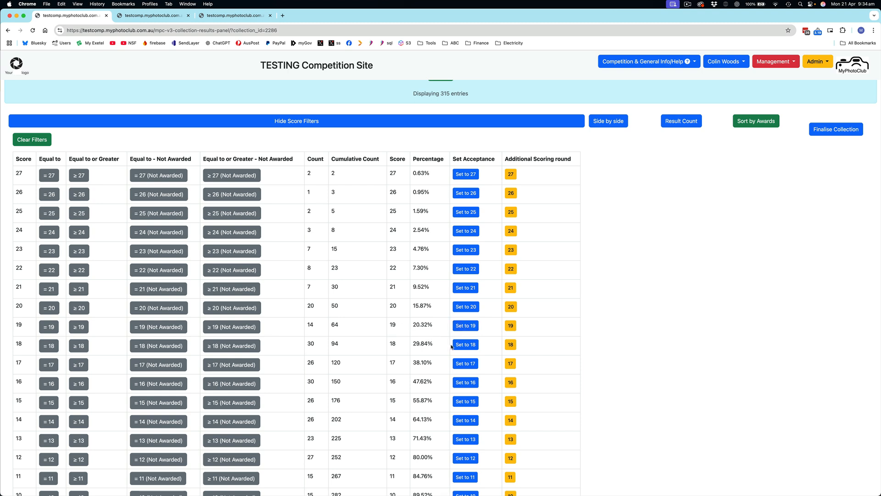
- Create an additional scoring round for the Colour entries with score 18
{"action": "double_click", "coordinate": [393, 345]}
{"action": "left_click", "coordinate": [592, 335]}
{"action": "left_click", "coordinate": [510, 344]}
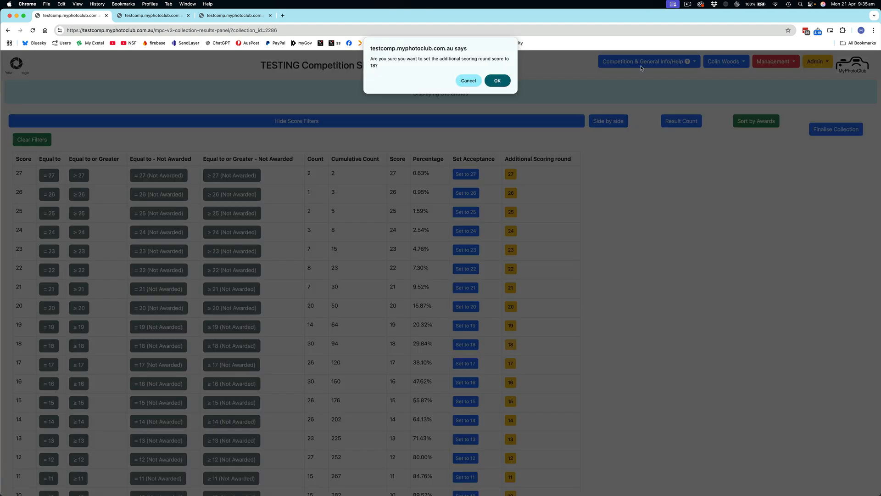
{"action": "left_click", "coordinate": [498, 81]}
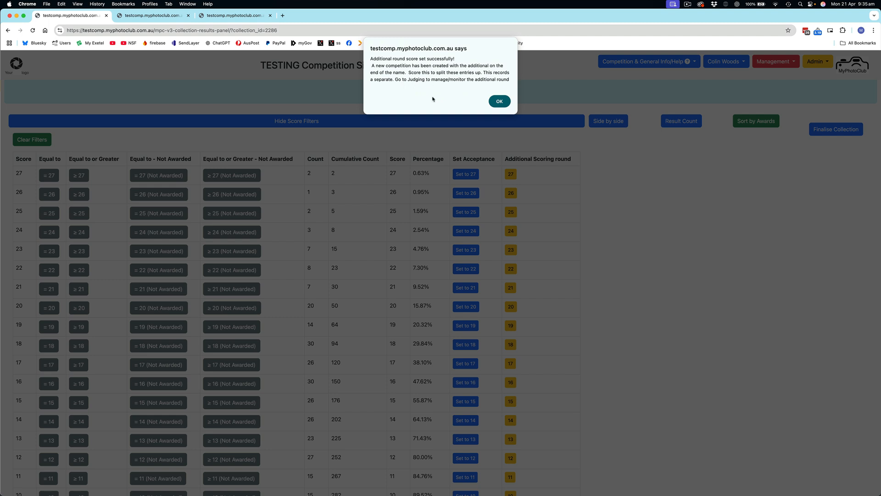
{"action": "left_click", "coordinate": [499, 101]}
- Reload the results page and look through the entries in the Colour - additional section
{"action": "scroll", "coordinate": [503, 104], "scroll_direction": "up", "scroll_amount": 3}
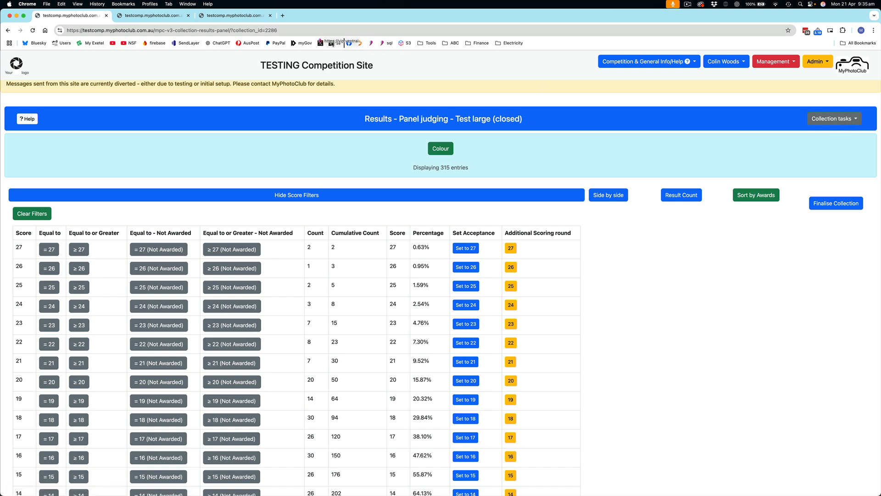
{"action": "left_click", "coordinate": [45, 30]}
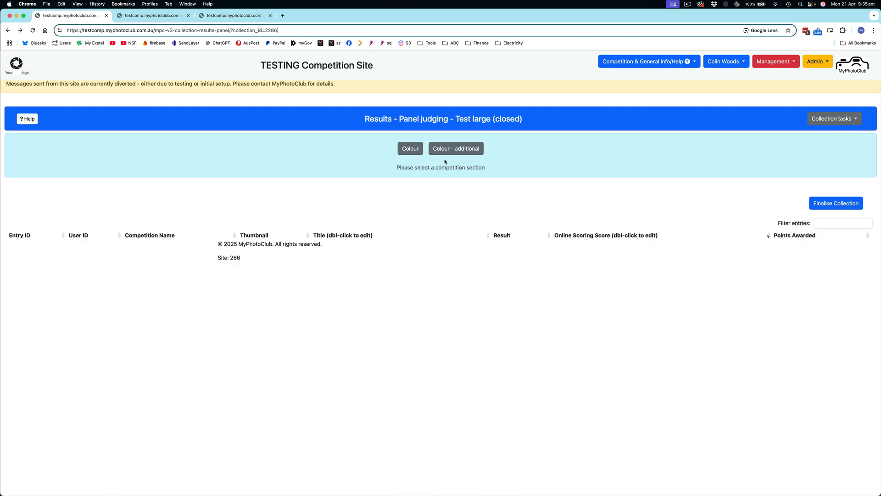
{"action": "left_click", "coordinate": [461, 150]}
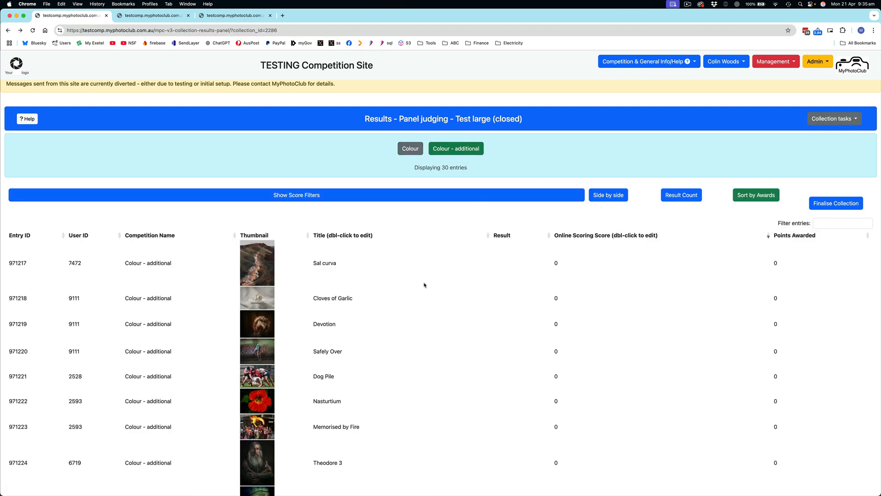
{"action": "scroll", "coordinate": [440, 296], "scroll_direction": "down", "scroll_amount": 10}
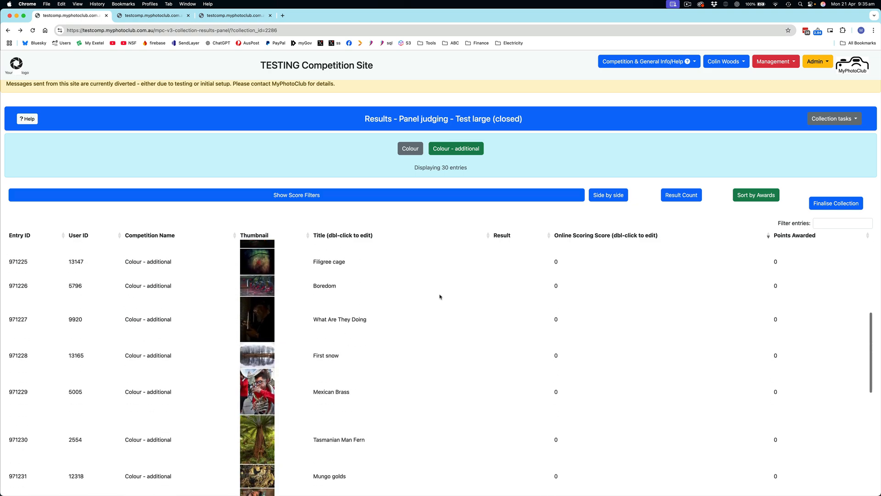
{"action": "scroll", "coordinate": [440, 296], "scroll_direction": "down", "scroll_amount": 3}
{"action": "scroll", "coordinate": [436, 296], "scroll_direction": "up", "scroll_amount": 10}
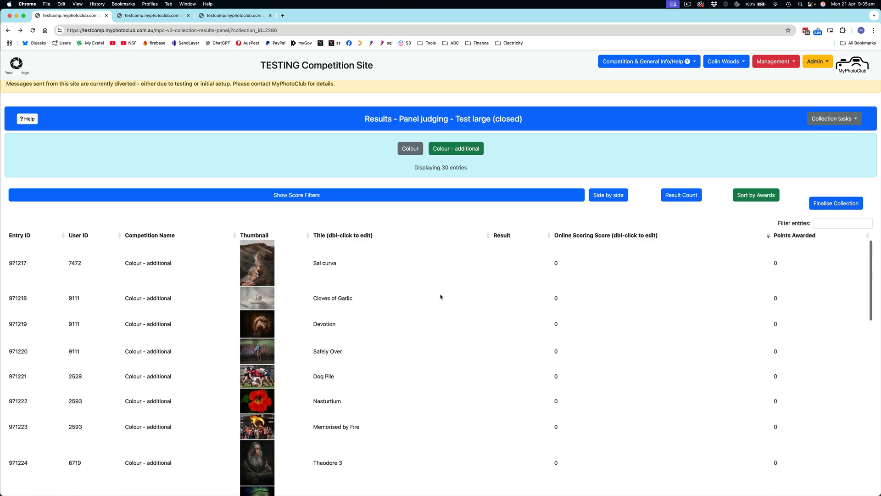
- Open the collection's Judging page and check the panel assignment of the Colour - additional section
{"action": "left_click", "coordinate": [836, 119]}
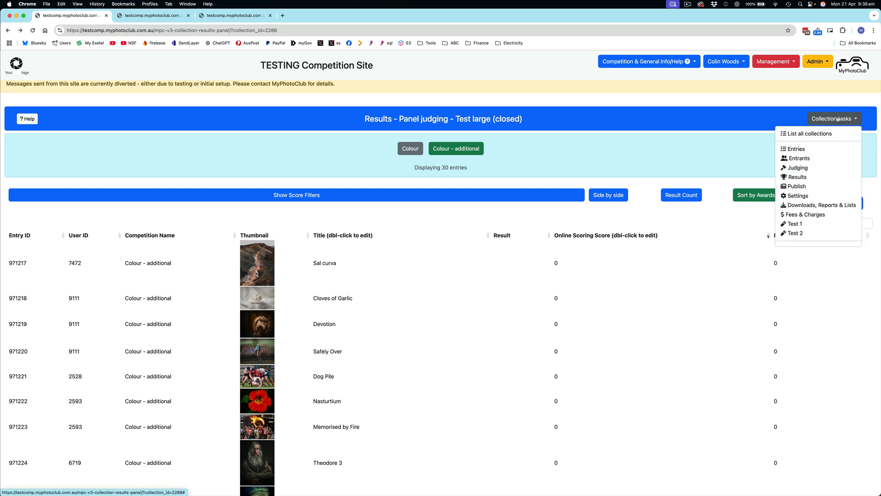
{"action": "left_click", "coordinate": [808, 168]}
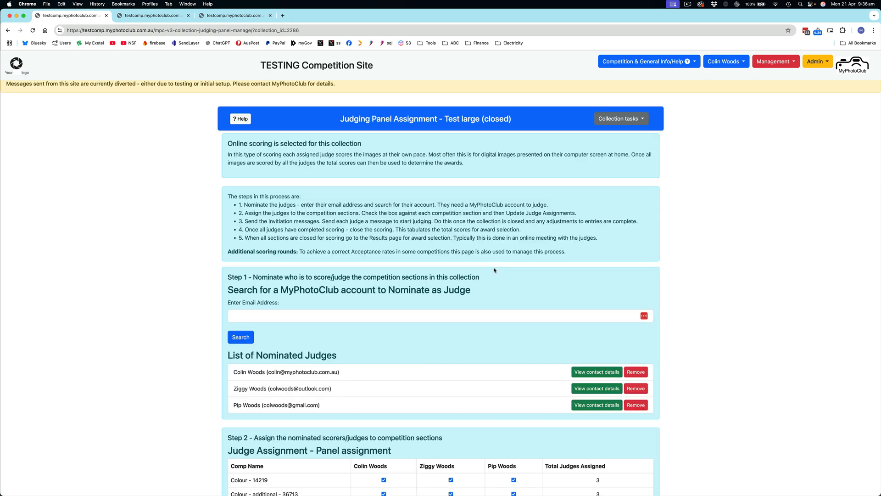
{"action": "scroll", "coordinate": [495, 269], "scroll_direction": "down", "scroll_amount": 7}
{"action": "scroll", "coordinate": [276, 207], "scroll_direction": "down", "scroll_amount": 1}
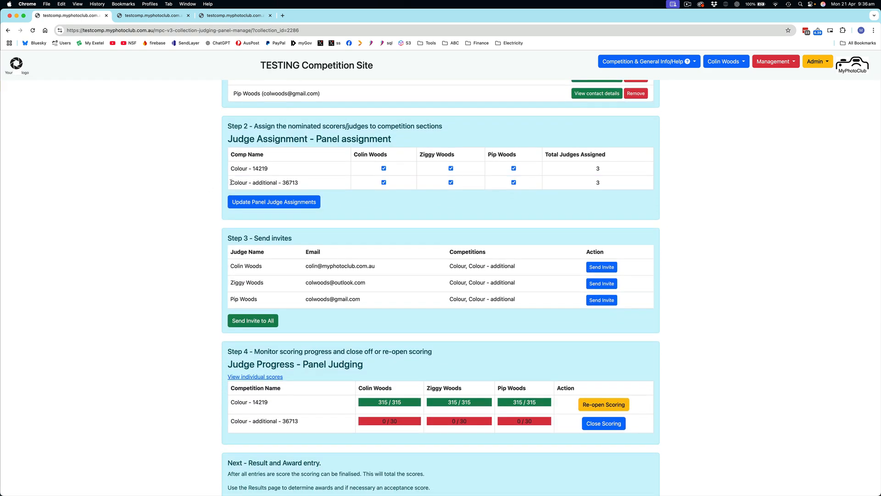
{"action": "left_click_drag", "start_coordinate": [210, 183], "coordinate": [305, 185]}
{"action": "scroll", "coordinate": [318, 182], "scroll_direction": "up", "scroll_amount": 1}
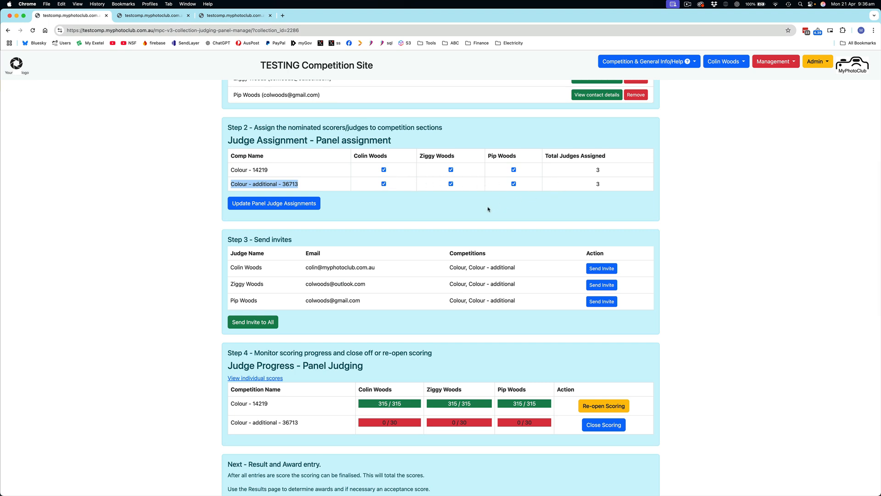
- Review the judges' scoring progress and the score distributions of the additional round and the original competition
{"action": "scroll", "coordinate": [485, 210], "scroll_direction": "down", "scroll_amount": 2}
{"action": "scroll", "coordinate": [485, 210], "scroll_direction": "down", "scroll_amount": 1}
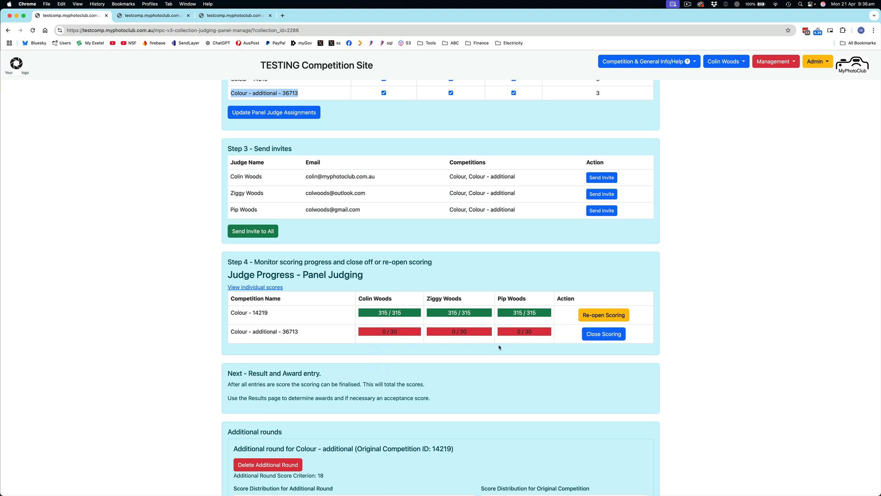
{"action": "scroll", "coordinate": [500, 347], "scroll_direction": "down", "scroll_amount": 4}
{"action": "scroll", "coordinate": [291, 354], "scroll_direction": "down", "scroll_amount": 4}
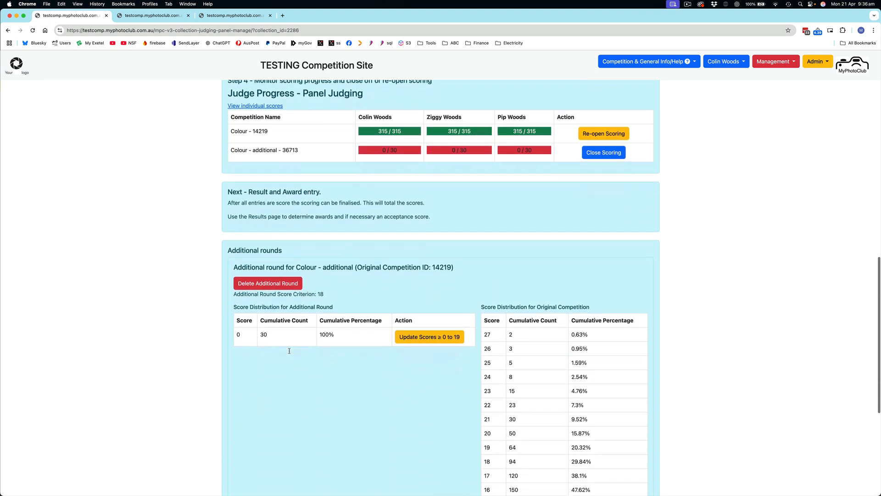
{"action": "scroll", "coordinate": [292, 358], "scroll_direction": "down", "scroll_amount": 2}
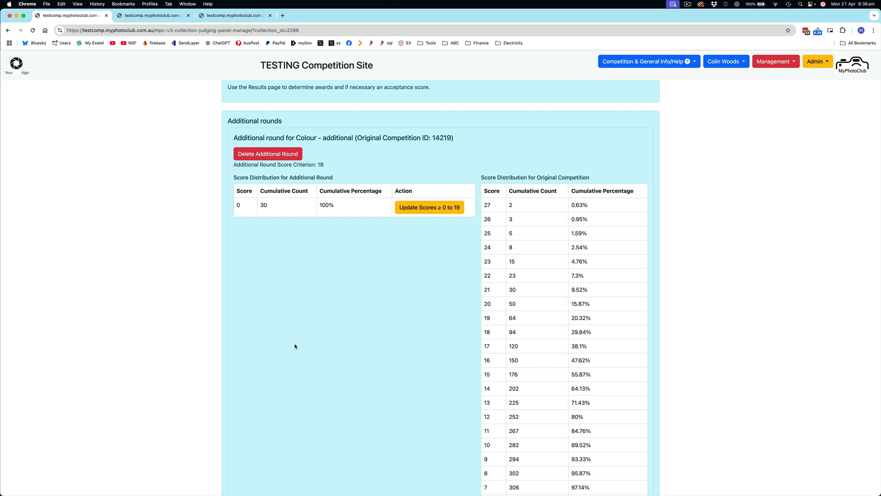
{"action": "scroll", "coordinate": [295, 346], "scroll_direction": "down", "scroll_amount": 1}
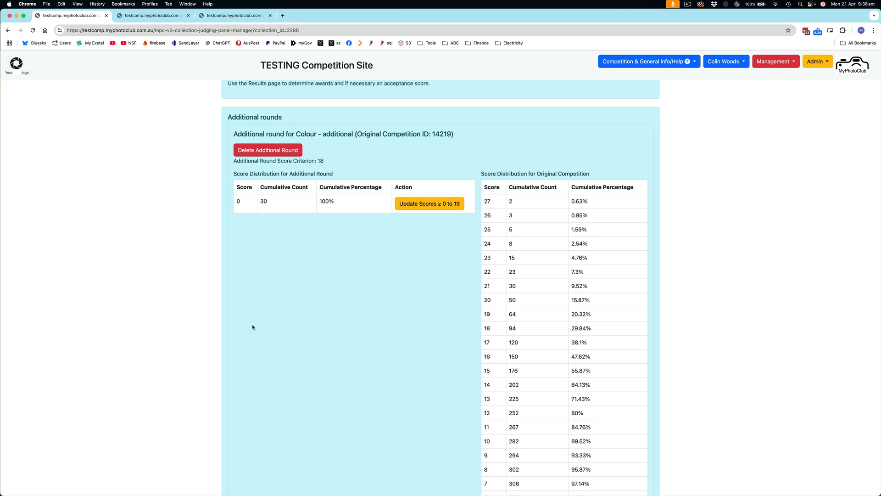
{"action": "left_click", "coordinate": [687, 6]}
{"action": "left_click", "coordinate": [697, 22]}
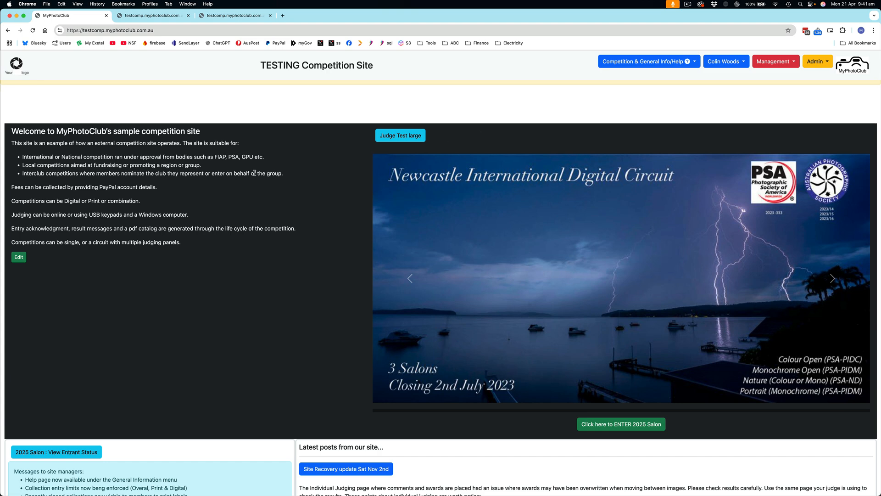
- Open the judge's online scoring for Test large and start scoring the Colour - additional section at the entry Oops
{"action": "left_click", "coordinate": [402, 136]}
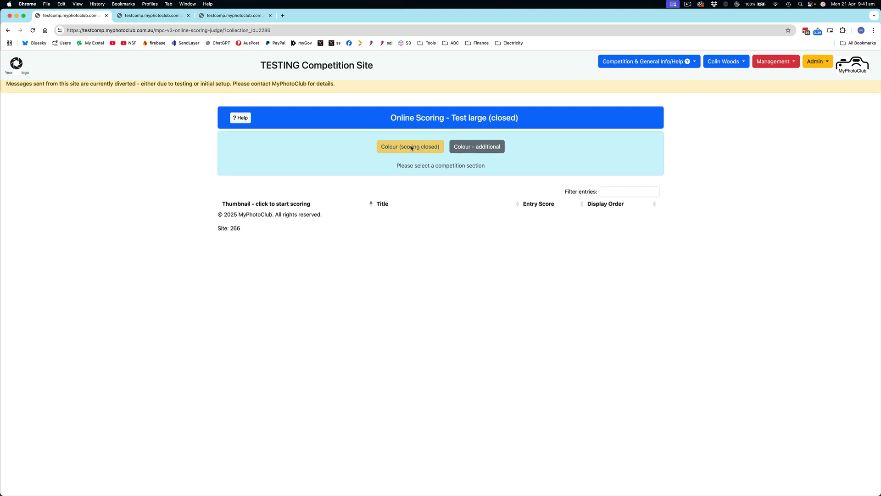
{"action": "left_click", "coordinate": [486, 147]}
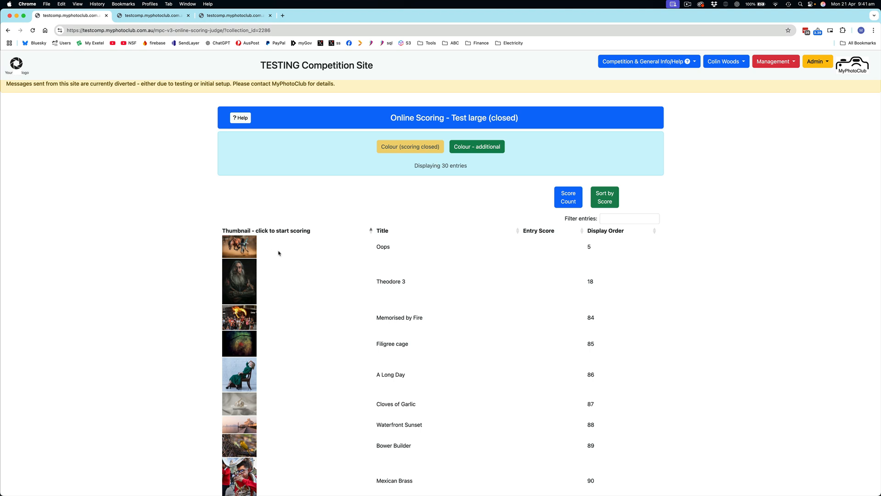
{"action": "left_click", "coordinate": [246, 247]}
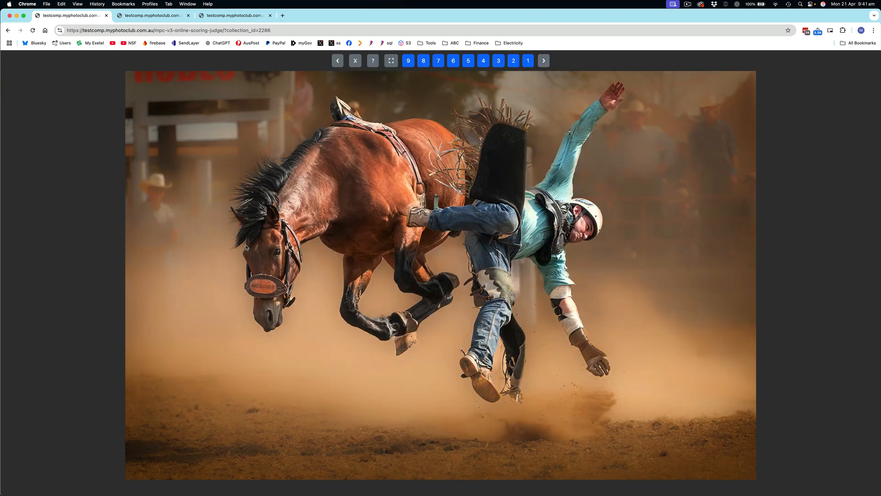
- Score the Colour - additional images one after another with scores of 9, 5 or 1, and return to the entry list
{"action": "key", "text": "5"}
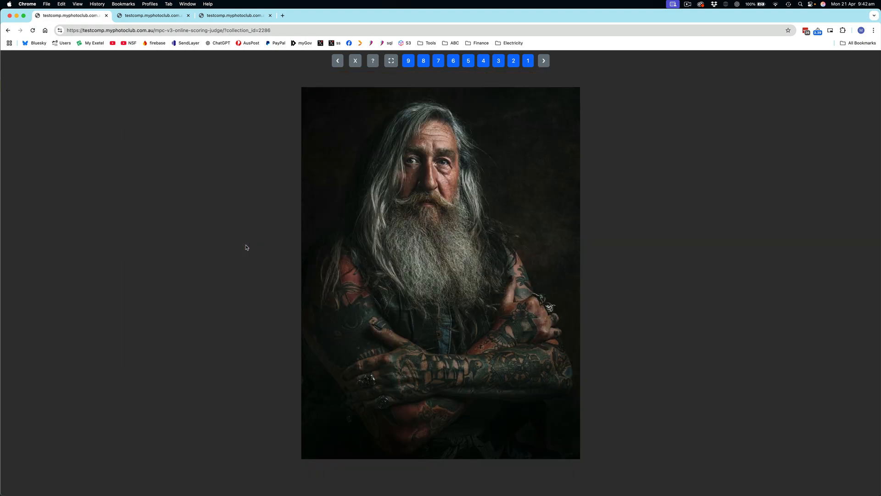
{"action": "key", "text": "9"}
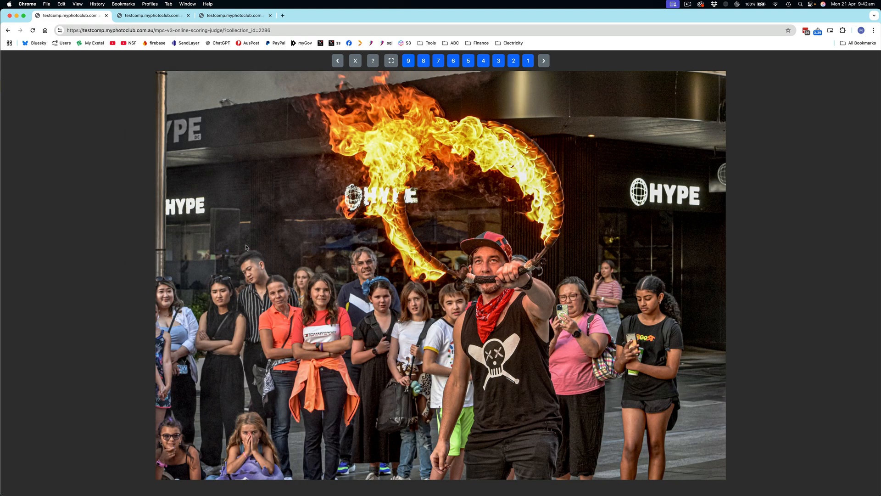
{"action": "key", "text": "1"}
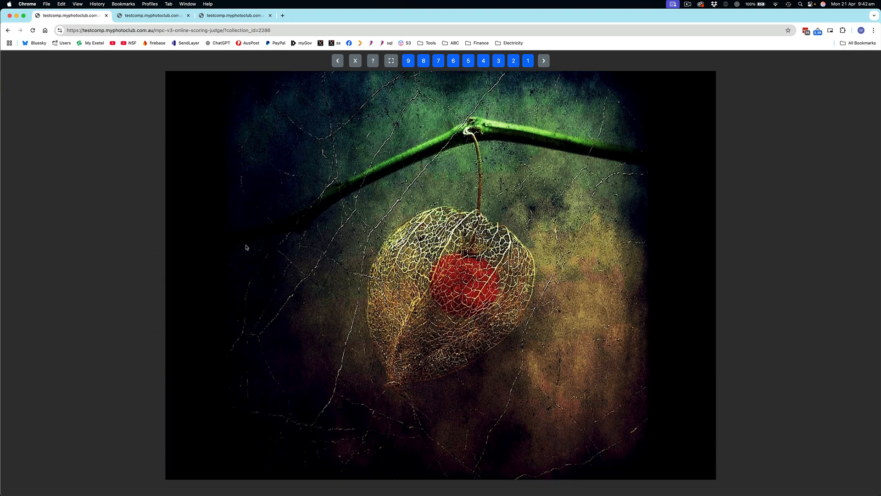
{"action": "key", "text": "5"}
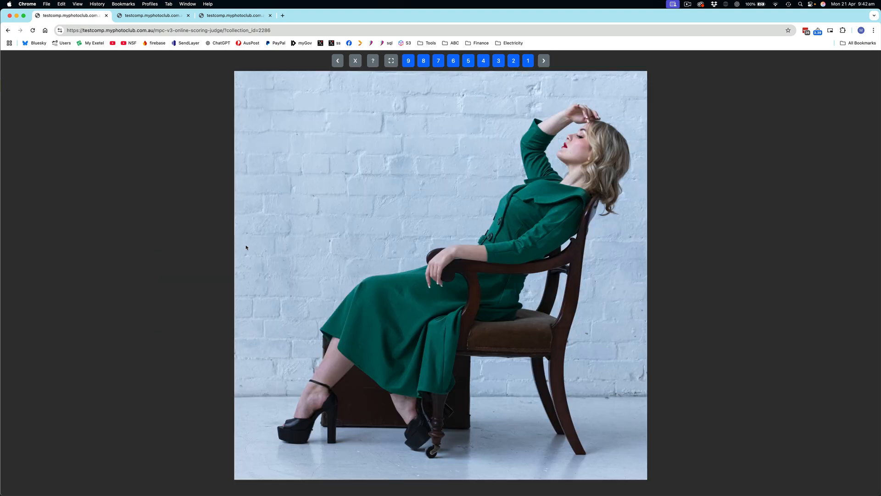
{"action": "key", "text": "1"}
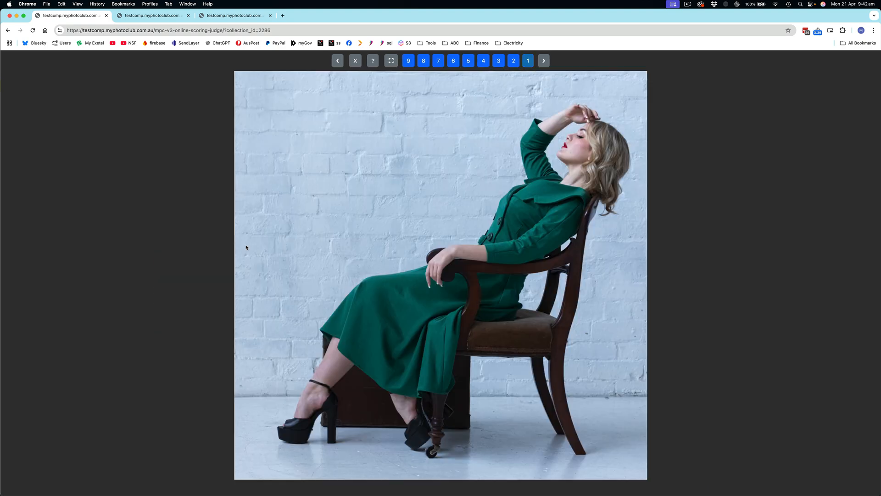
{"action": "key", "text": "9"}
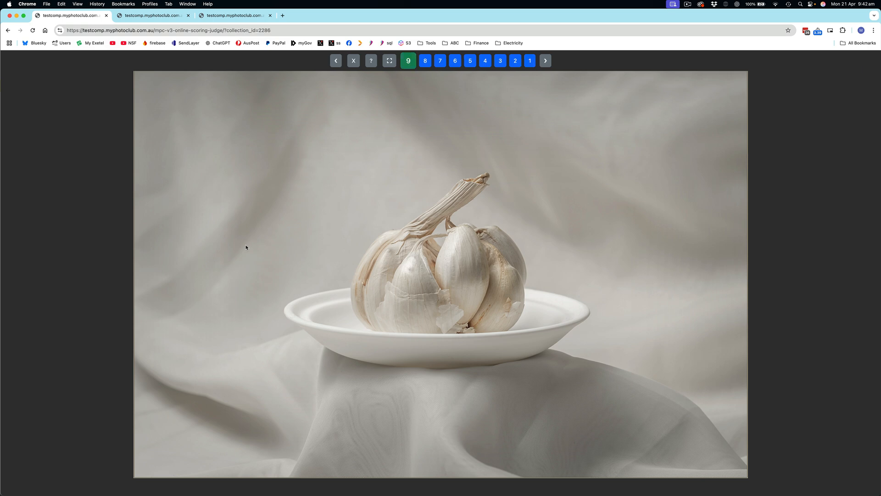
{"action": "key", "text": "5"}
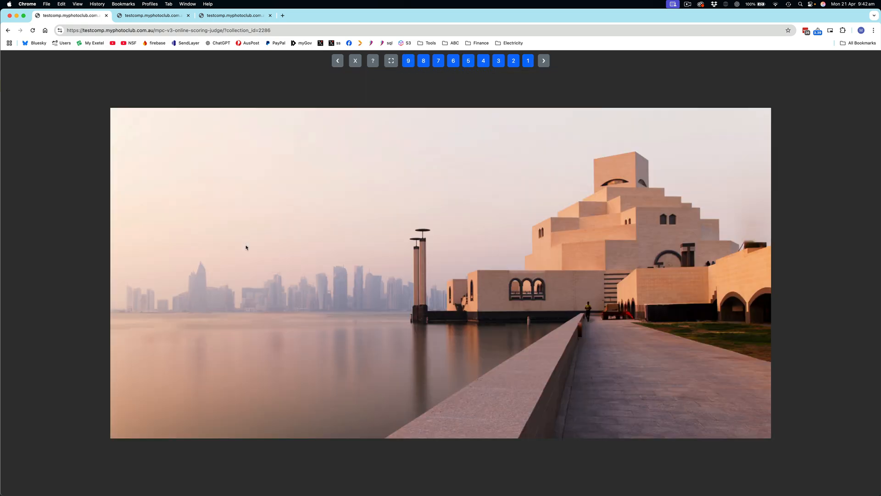
{"action": "key", "text": "1"}
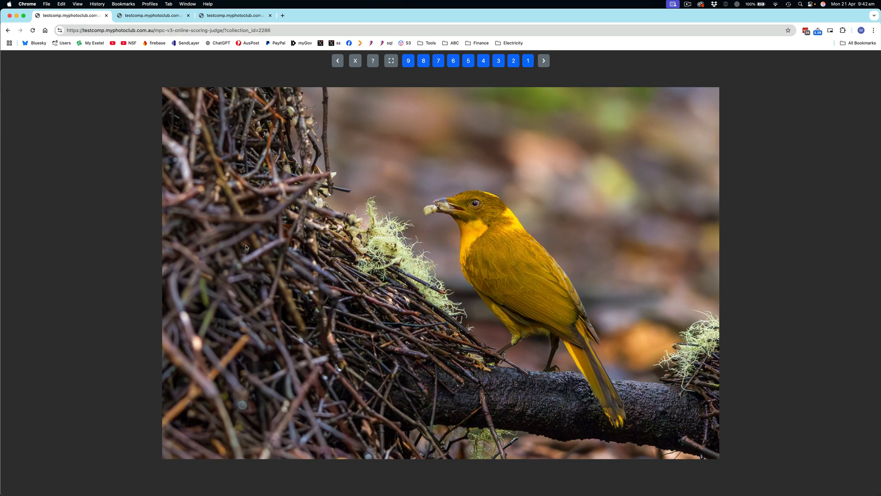
{"action": "key", "text": "5"}
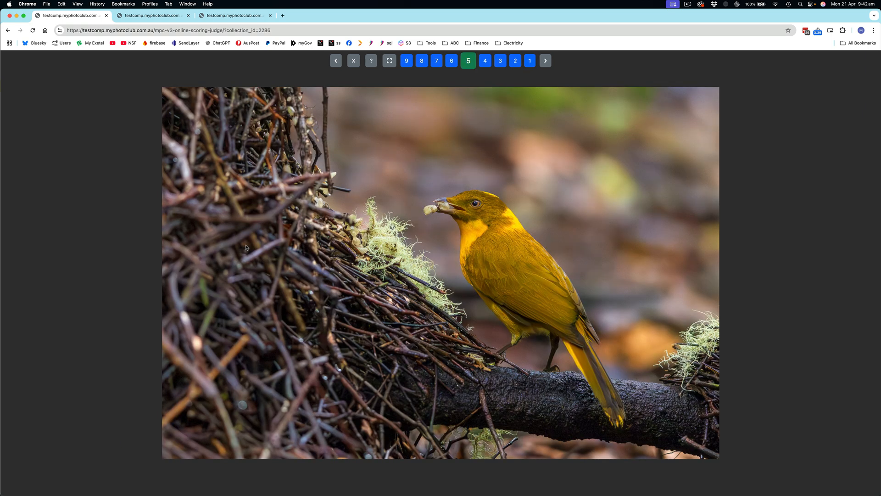
{"action": "key", "text": "1"}
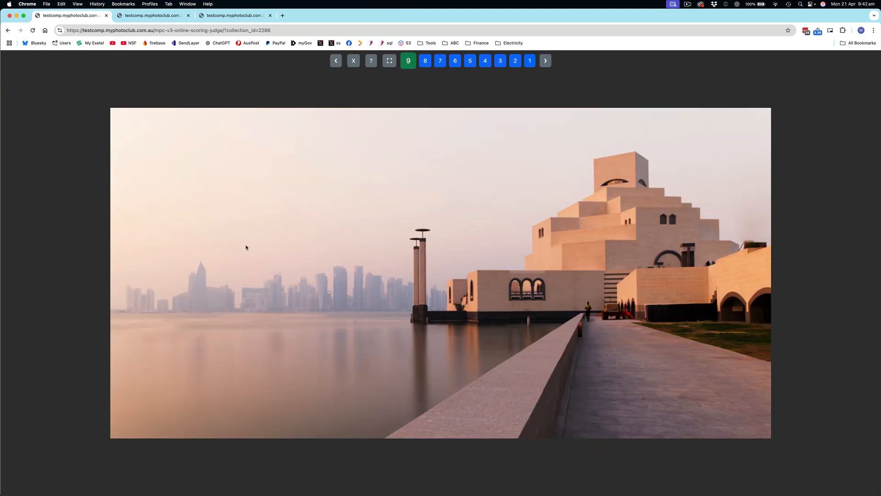
{"action": "key", "text": "Escape"}
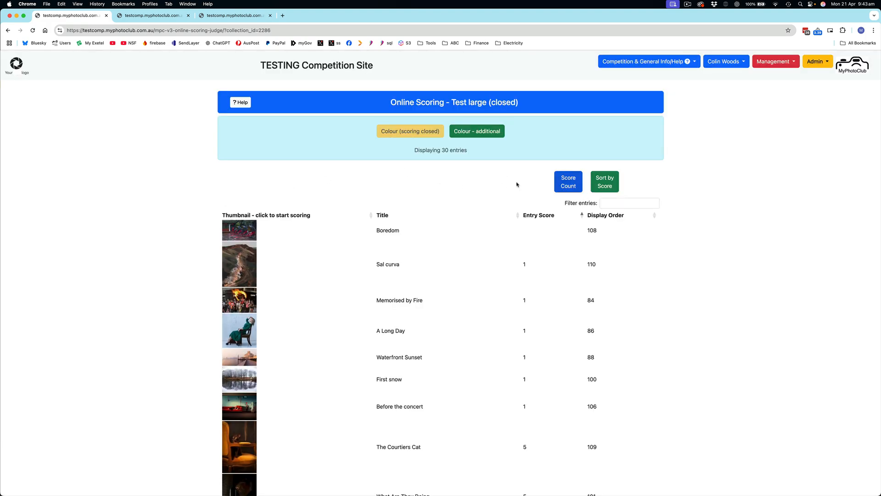
- Check how many Colour - additional entries have each score
{"action": "left_click", "coordinate": [563, 187]}
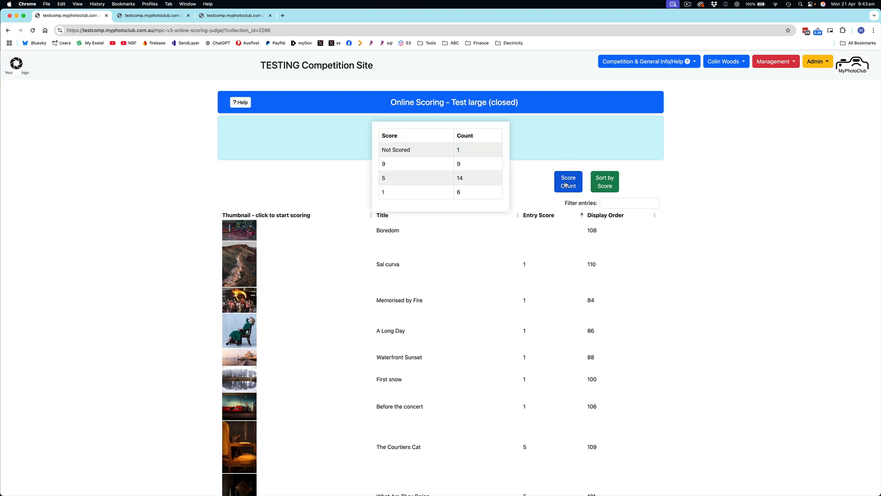
{"action": "left_click", "coordinate": [519, 183]}
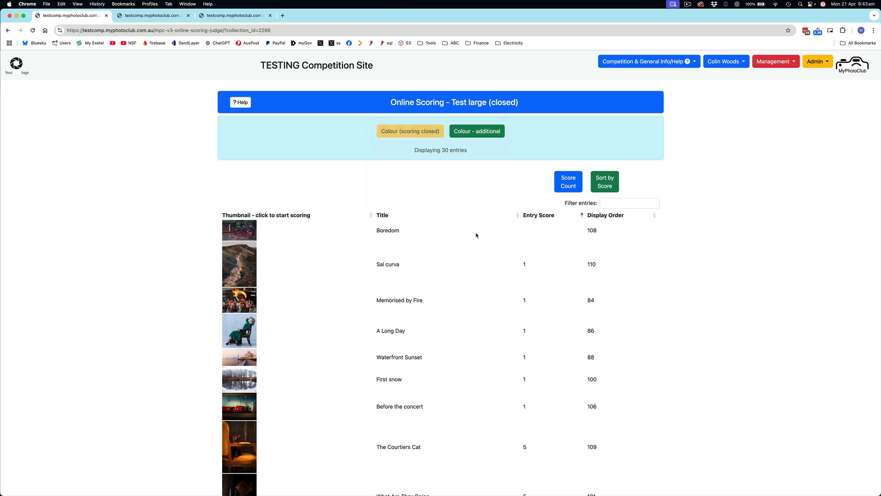
- Score the unscored Colour - additional entry Boredom as 5 and check the count of entries per score
{"action": "left_click", "coordinate": [244, 235]}
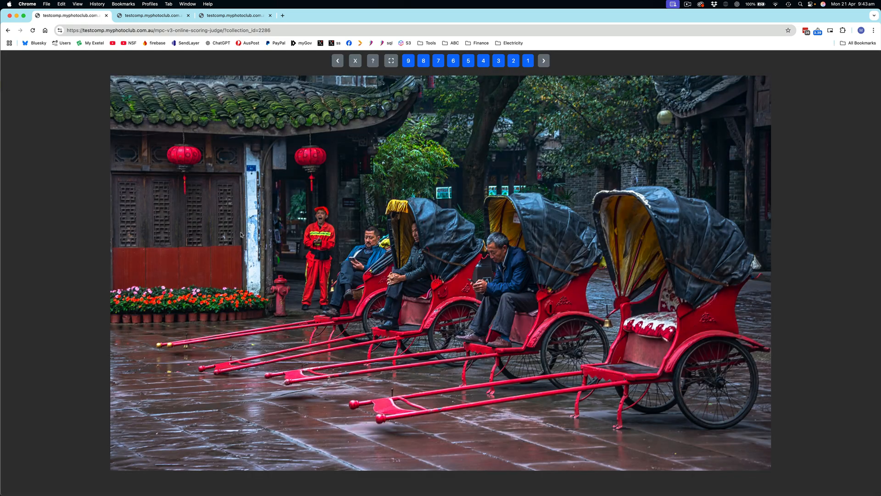
{"action": "left_click", "coordinate": [468, 61]}
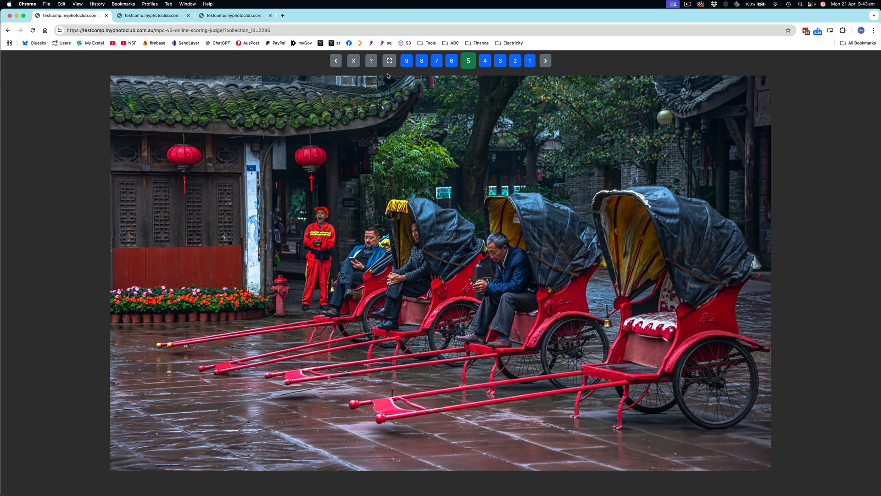
{"action": "left_click", "coordinate": [353, 60]}
{"action": "left_click", "coordinate": [572, 189]}
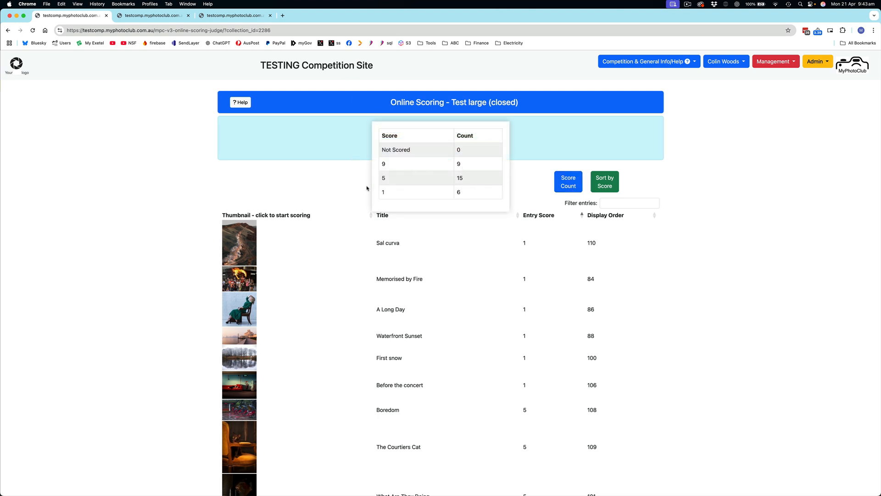
- Sort the entries by score from highest to lowest and review the images scored 9 one after another
{"action": "left_click", "coordinate": [539, 216]}
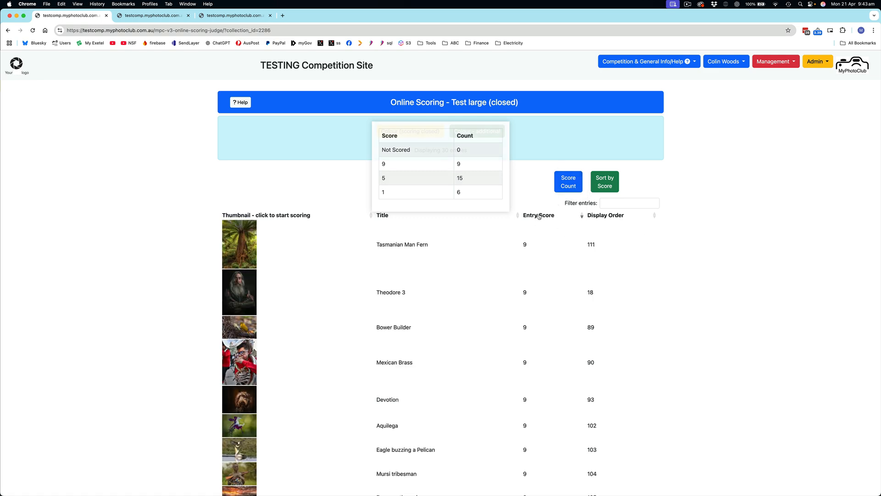
{"action": "left_click", "coordinate": [242, 239]}
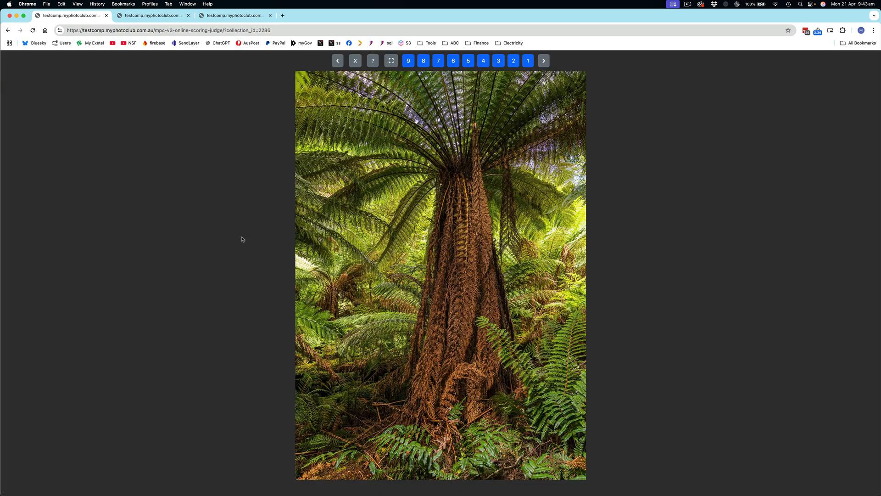
{"action": "key", "text": "Right"}
{"action": "key", "text": "Right"}
{"action": "key", "text": "Right"}
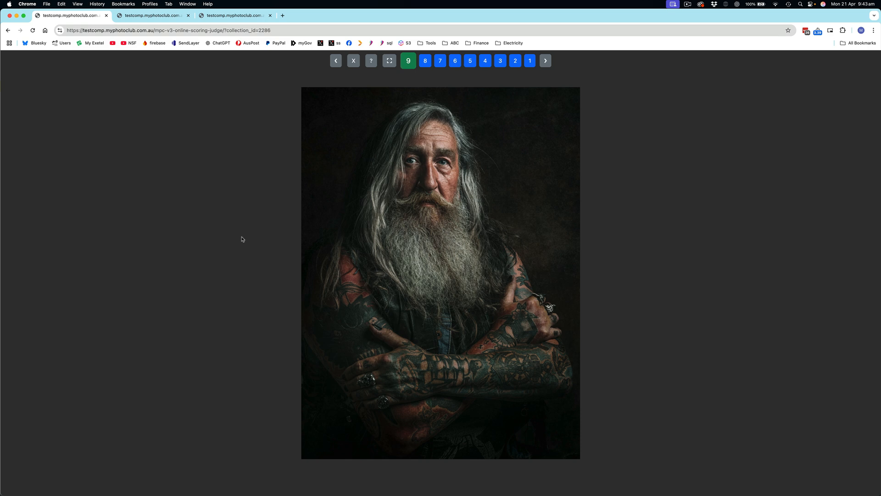
{"action": "key", "text": "Right"}
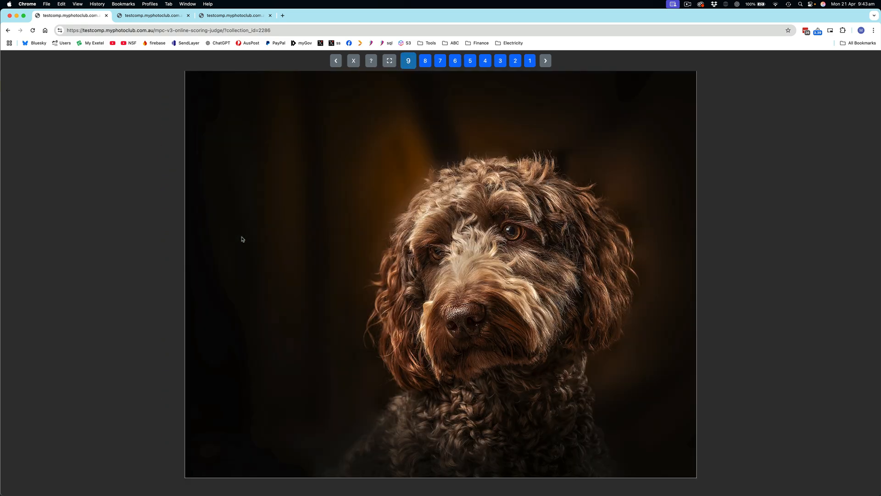
{"action": "key", "text": "Right"}
{"action": "key", "text": "9"}
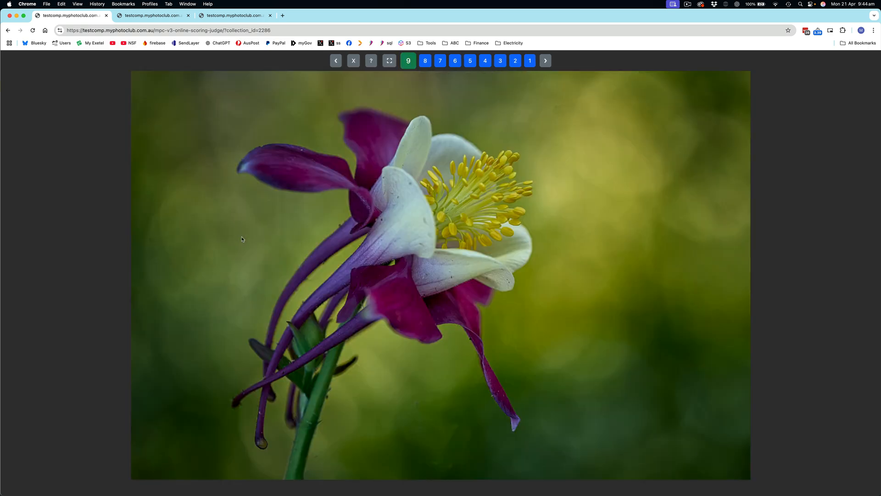
{"action": "left_click", "coordinate": [353, 61]}
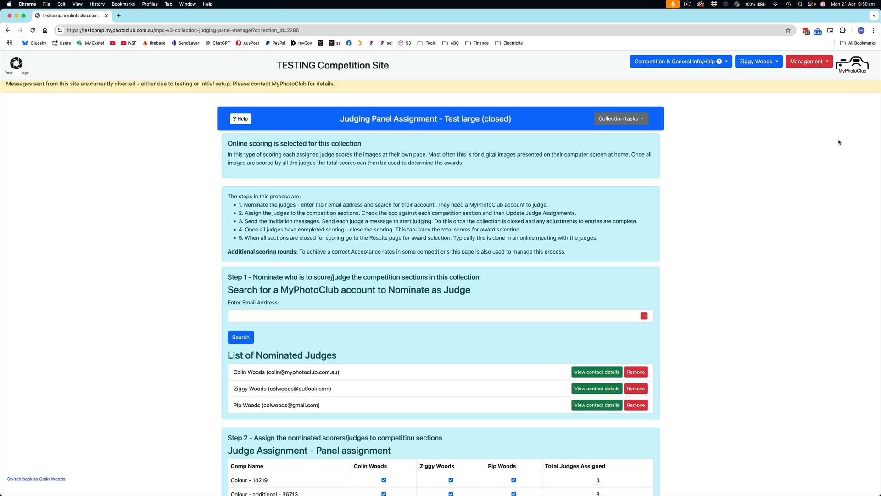
- Close and finalise the scoring of Colour - additional on the Test large judging panel page
{"action": "scroll", "coordinate": [430, 227], "scroll_direction": "down", "scroll_amount": 10}
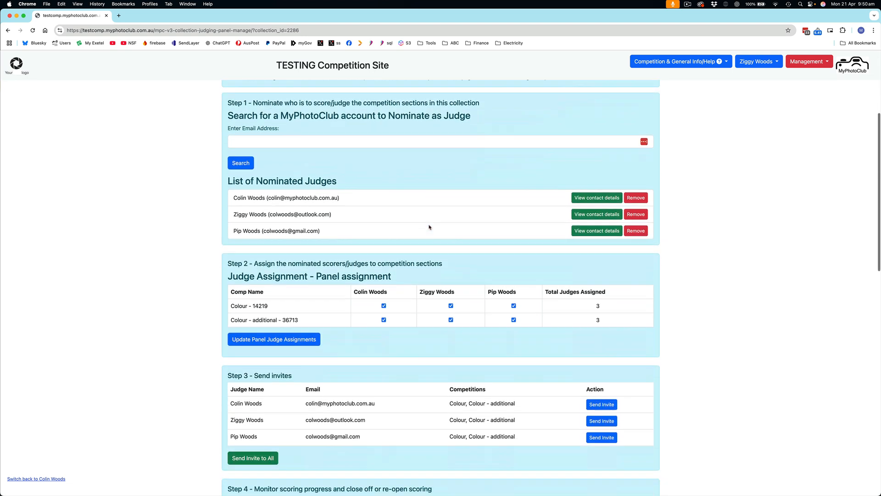
{"action": "scroll", "coordinate": [430, 225], "scroll_direction": "down", "scroll_amount": 2}
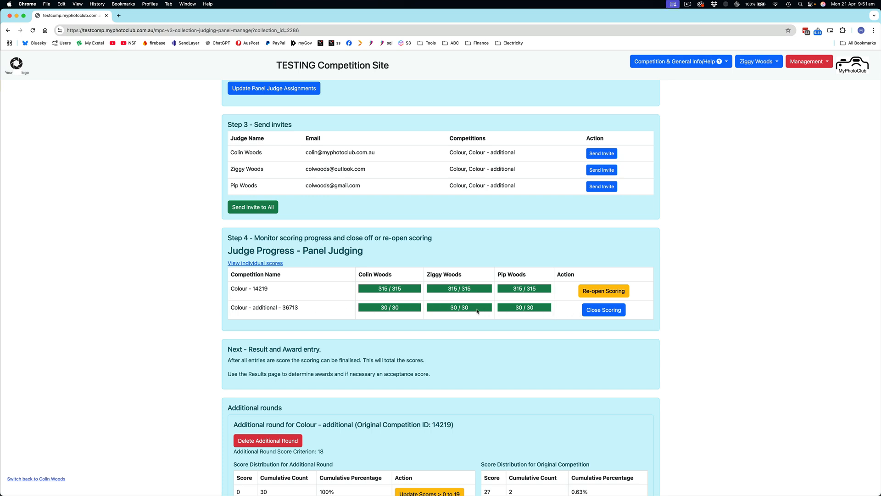
{"action": "left_click", "coordinate": [606, 313]}
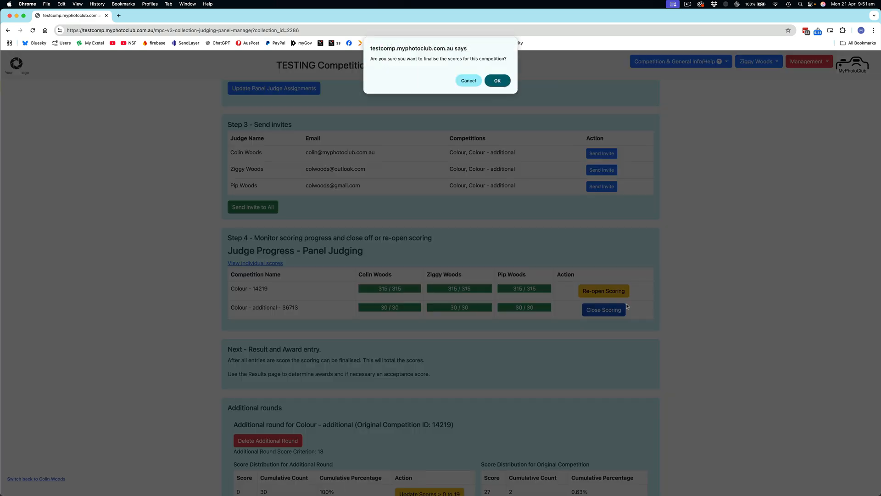
{"action": "left_click", "coordinate": [502, 81]}
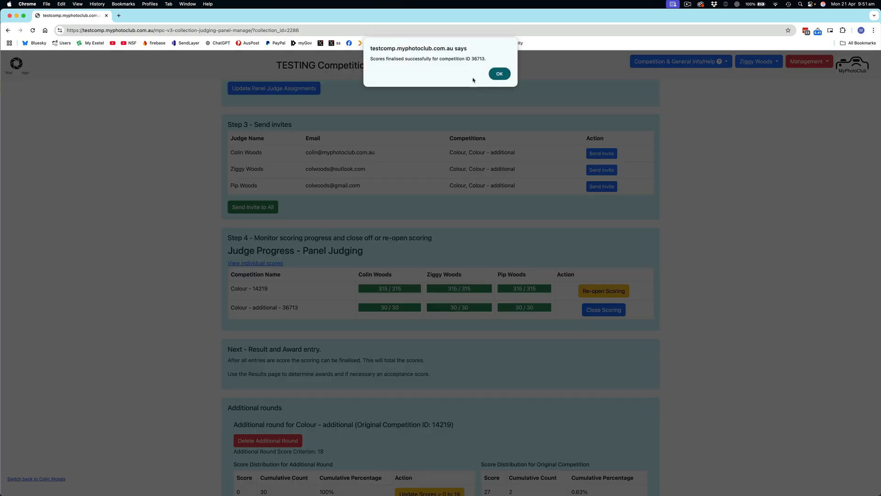
{"action": "left_click", "coordinate": [502, 73]}
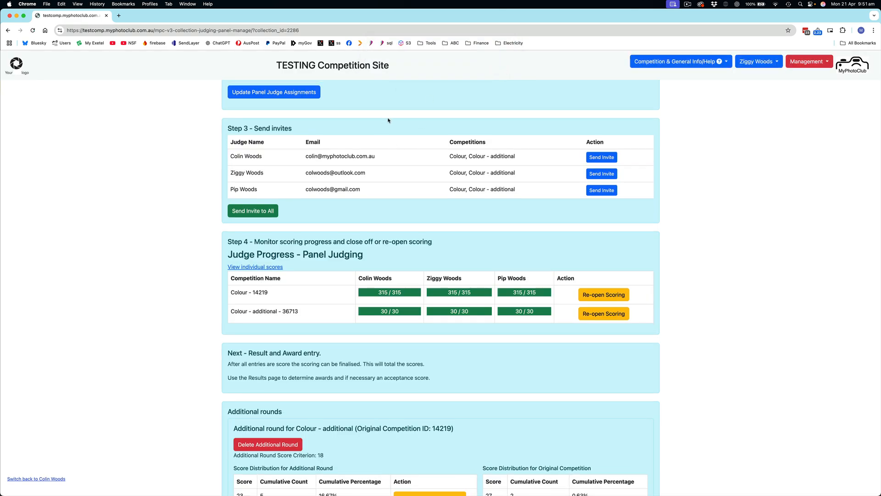
- Compare the additional round's score distribution with the original competition's, focusing on the original row for score 19
{"action": "scroll", "coordinate": [388, 121], "scroll_direction": "down", "scroll_amount": 10}
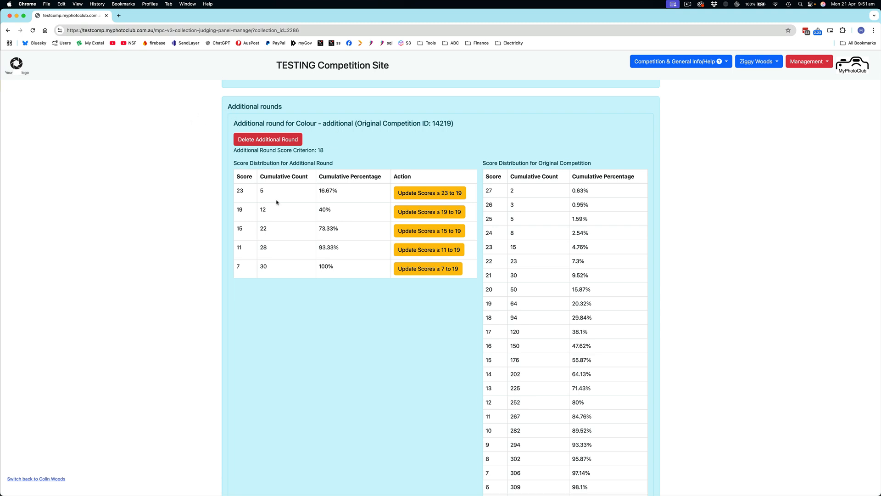
{"action": "scroll", "coordinate": [257, 195], "scroll_direction": "down", "scroll_amount": 1}
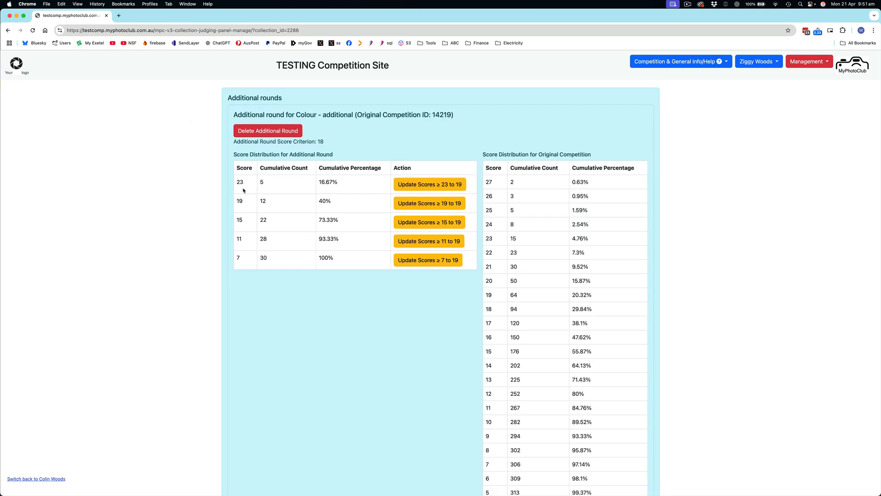
{"action": "scroll", "coordinate": [243, 190], "scroll_direction": "up", "scroll_amount": 3}
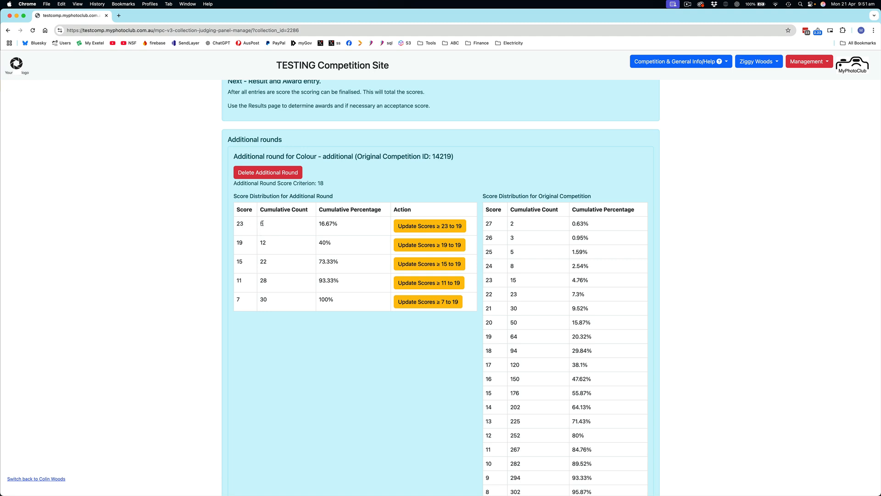
{"action": "scroll", "coordinate": [238, 224], "scroll_direction": "up", "scroll_amount": 1}
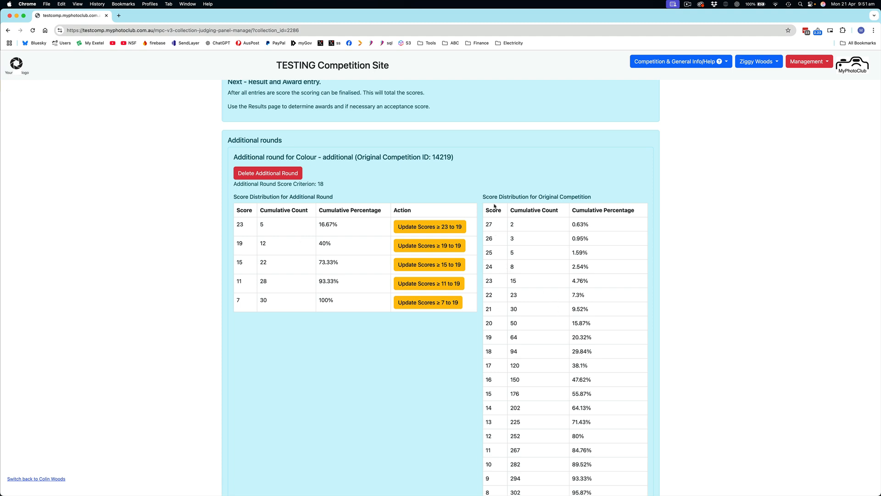
{"action": "scroll", "coordinate": [502, 236], "scroll_direction": "down", "scroll_amount": 1}
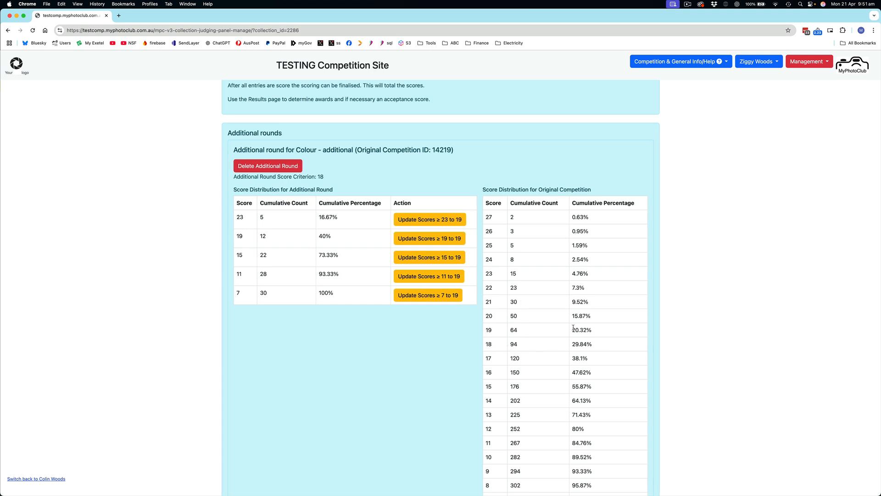
{"action": "left_click_drag", "start_coordinate": [488, 329], "coordinate": [616, 330]}
{"action": "left_click", "coordinate": [402, 347]}
- Update additional-round scores of 23 or more to 19 and check the original competition's row for score 19
{"action": "left_click", "coordinate": [434, 220]}
{"action": "scroll", "coordinate": [451, 195], "scroll_direction": "down", "scroll_amount": 20}
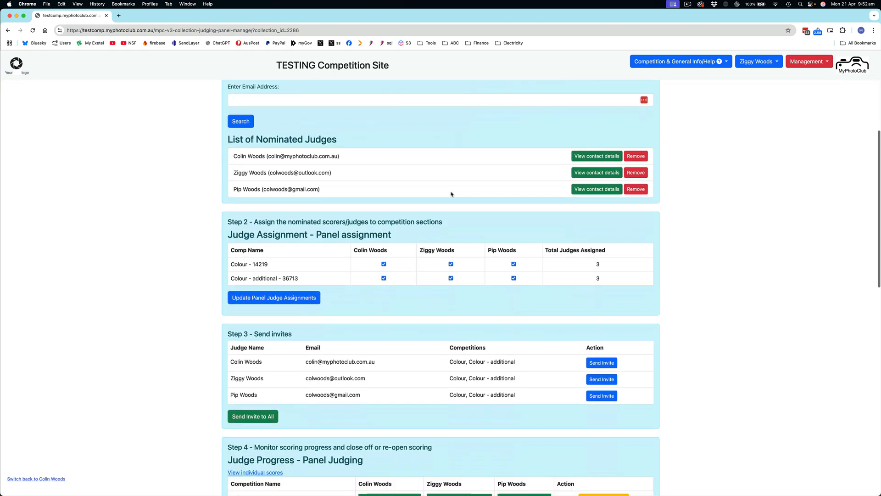
{"action": "scroll", "coordinate": [450, 195], "scroll_direction": "down", "scroll_amount": 3}
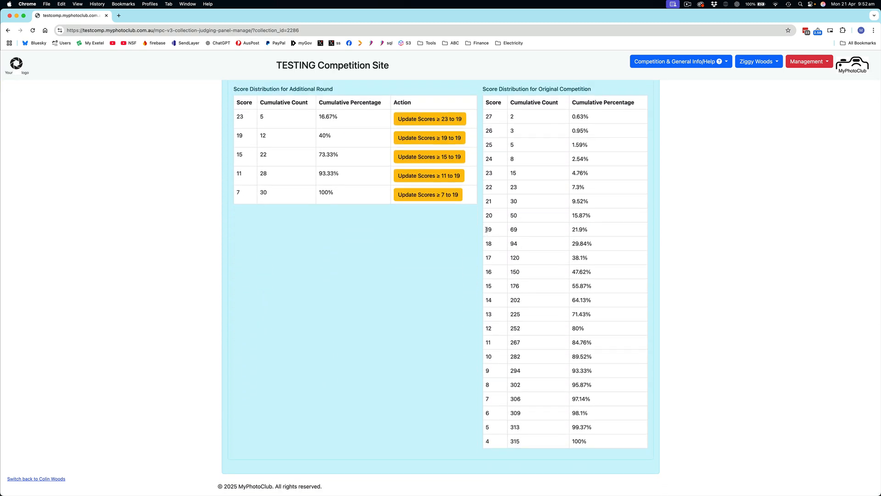
{"action": "left_click_drag", "start_coordinate": [482, 232], "coordinate": [626, 228]}
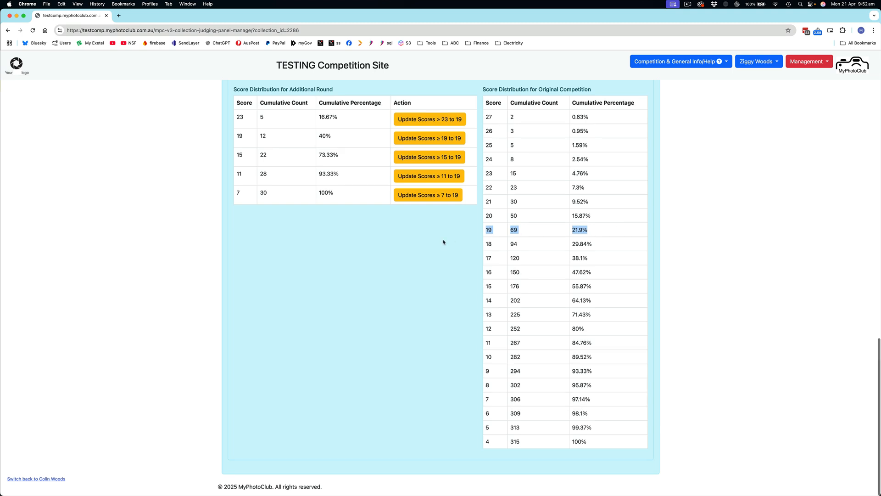
- Update additional-round scores of 19 or more to 19 and check the original competition's cumulative percentage at that score
{"action": "left_click", "coordinate": [426, 137]}
{"action": "scroll", "coordinate": [86, 151], "scroll_direction": "down", "scroll_amount": 2}
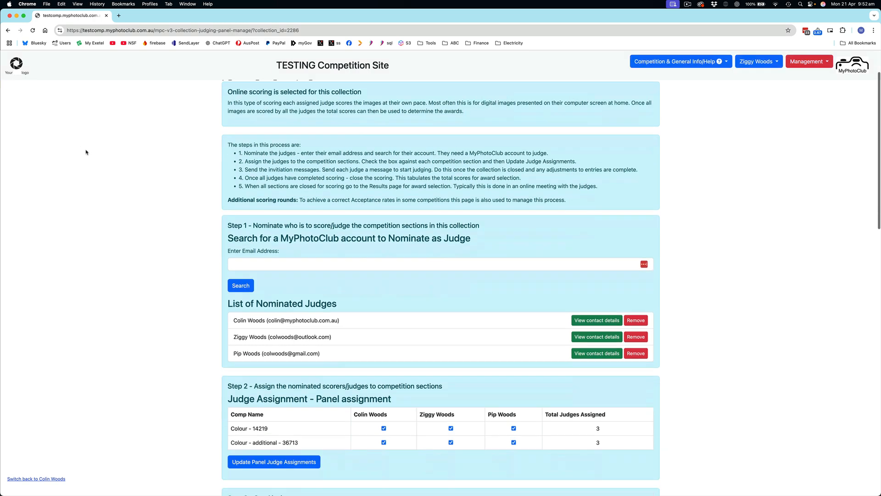
{"action": "scroll", "coordinate": [86, 152], "scroll_direction": "down", "scroll_amount": 8}
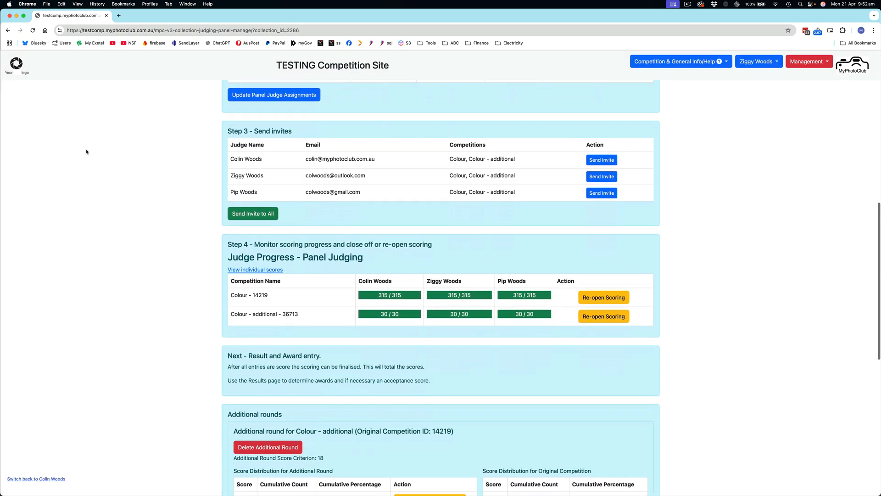
{"action": "scroll", "coordinate": [86, 152], "scroll_direction": "down", "scroll_amount": 8}
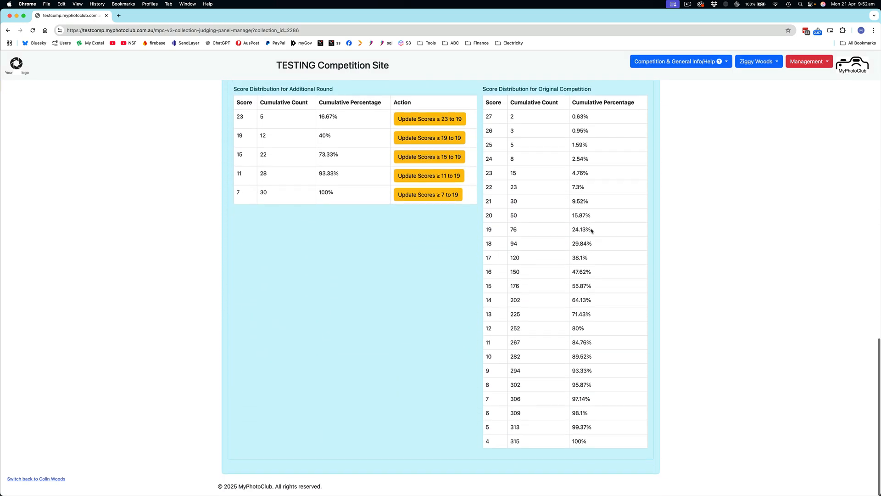
{"action": "left_click_drag", "start_coordinate": [572, 229], "coordinate": [597, 229]}
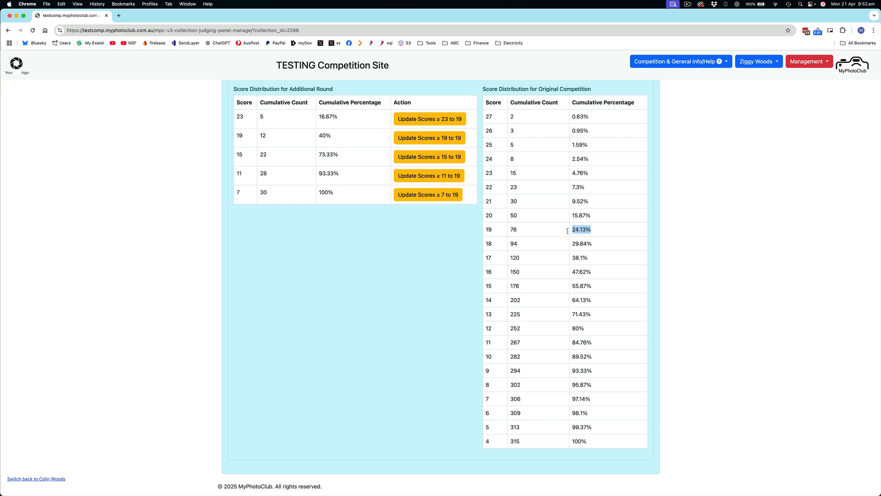
{"action": "left_click", "coordinate": [252, 119]}
- Delete the additional round for Colour - additional and check the Additional rounds section
{"action": "scroll", "coordinate": [458, 257], "scroll_direction": "up", "scroll_amount": 10}
{"action": "scroll", "coordinate": [460, 256], "scroll_direction": "down", "scroll_amount": 5}
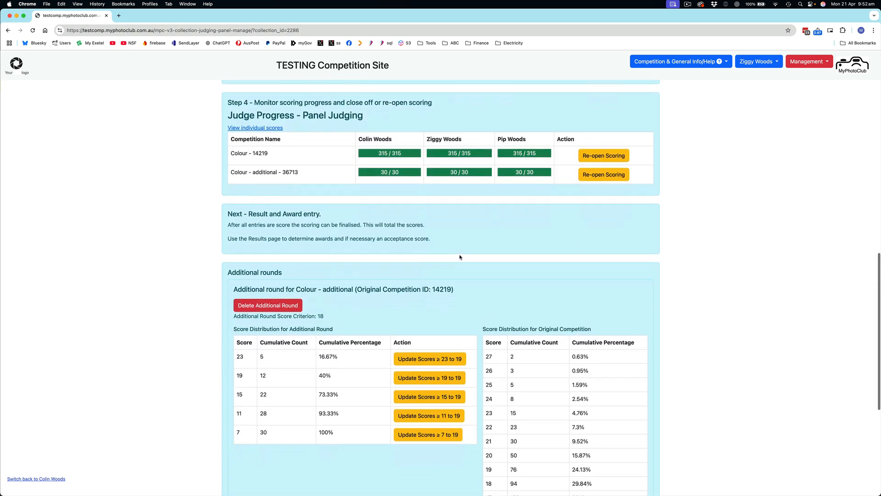
{"action": "scroll", "coordinate": [460, 257], "scroll_direction": "down", "scroll_amount": 1}
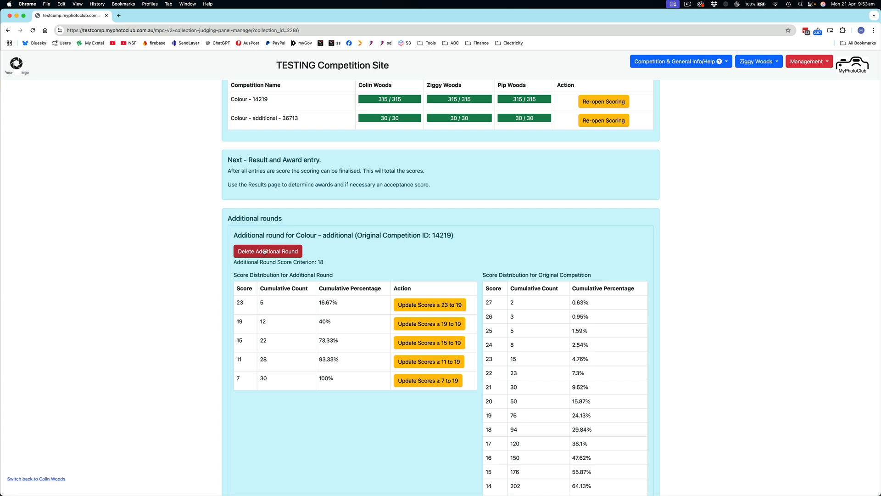
{"action": "scroll", "coordinate": [331, 243], "scroll_direction": "up", "scroll_amount": 1}
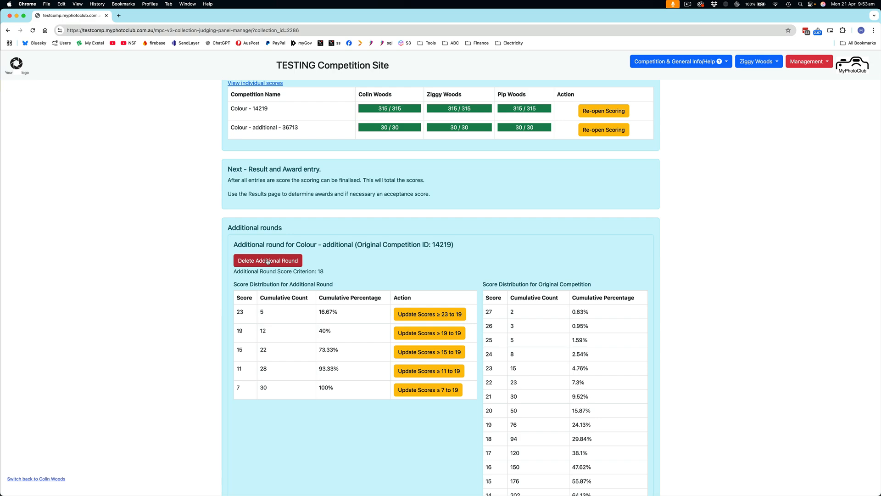
{"action": "left_click", "coordinate": [268, 262]}
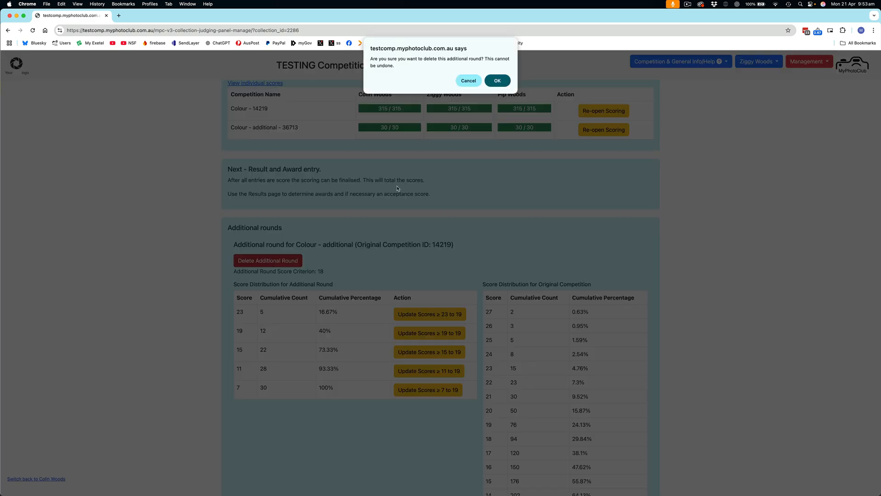
{"action": "left_click", "coordinate": [496, 82]}
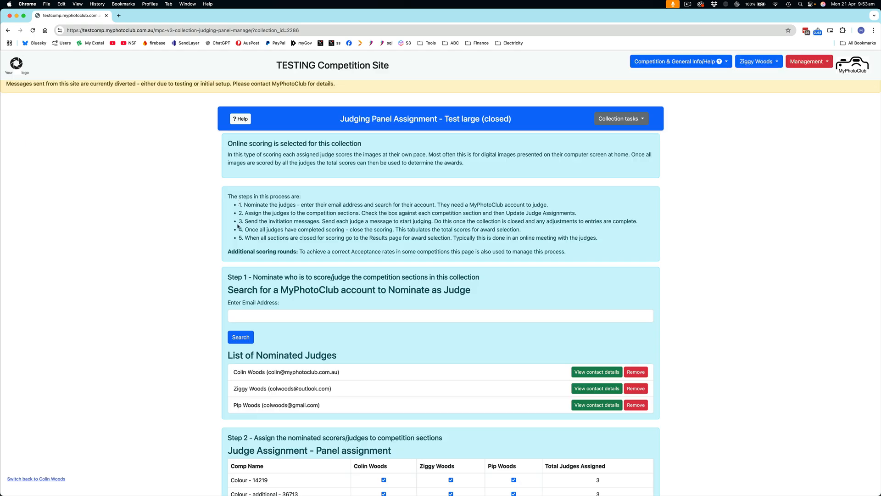
{"action": "scroll", "coordinate": [279, 239], "scroll_direction": "down", "scroll_amount": 6}
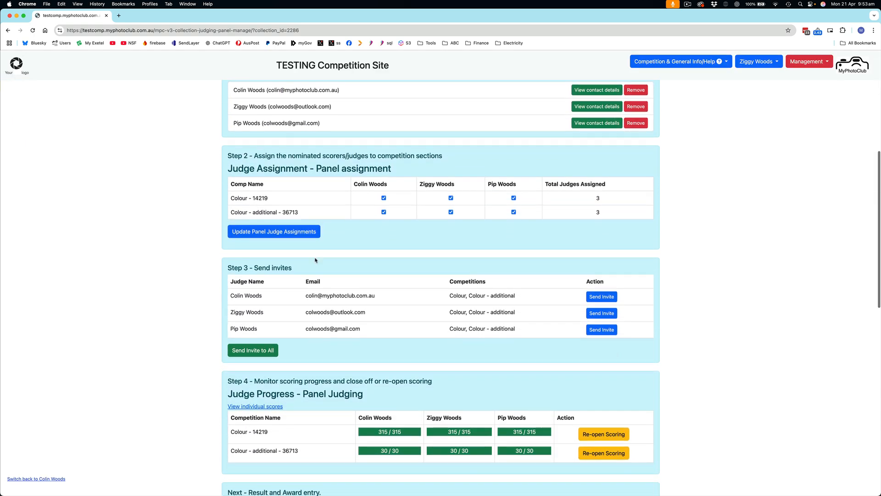
{"action": "scroll", "coordinate": [339, 265], "scroll_direction": "down", "scroll_amount": 6}
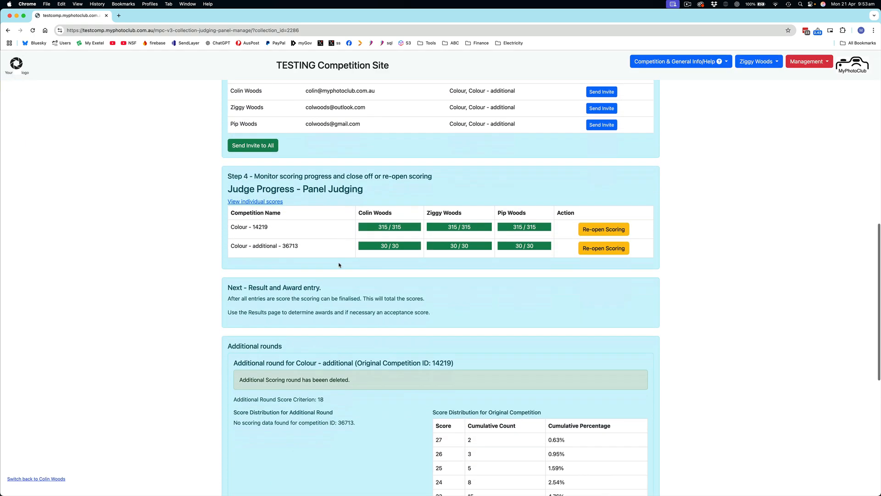
- Reload the Judging Panel Assignment page for Test large and check its assignments, judge progress and Additional rounds section
{"action": "scroll", "coordinate": [340, 265], "scroll_direction": "up", "scroll_amount": 12}
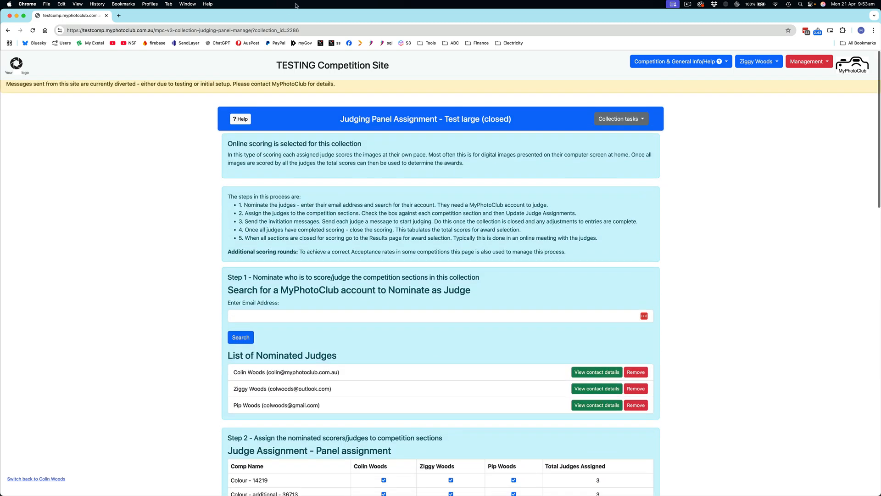
{"action": "left_click", "coordinate": [312, 32]}
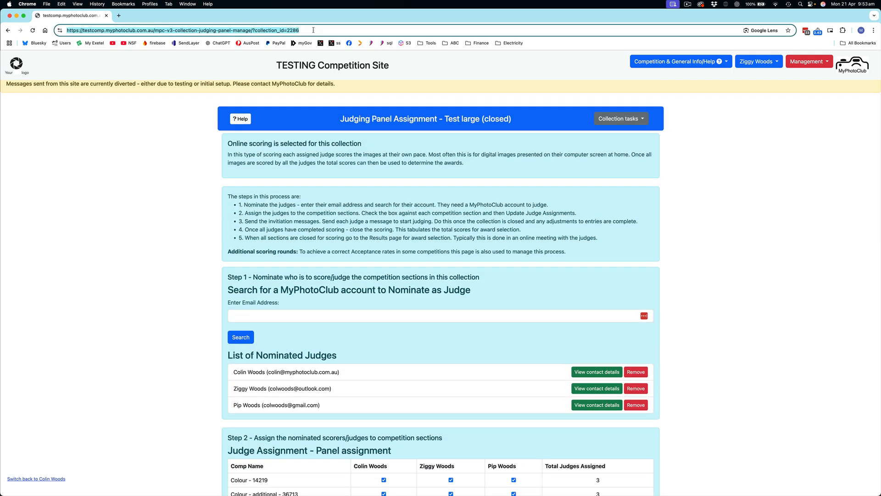
{"action": "left_click", "coordinate": [622, 118]}
{"action": "left_click", "coordinate": [625, 170]}
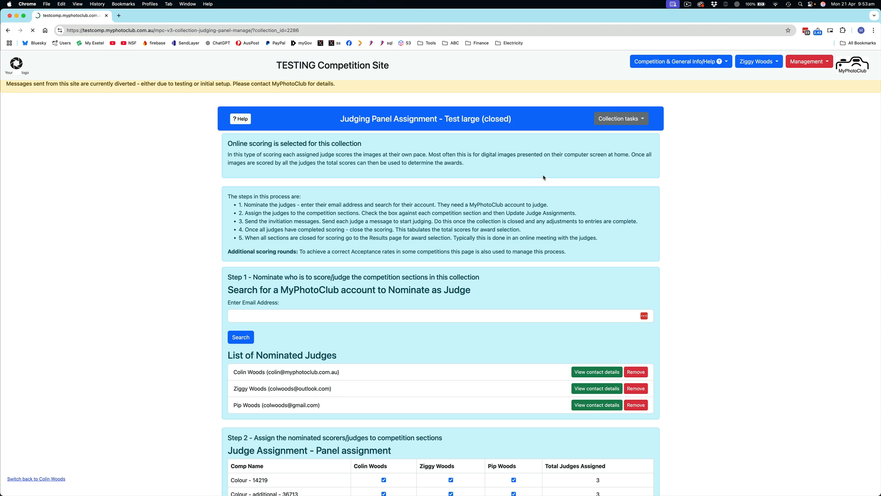
{"action": "scroll", "coordinate": [546, 176], "scroll_direction": "down", "scroll_amount": 5}
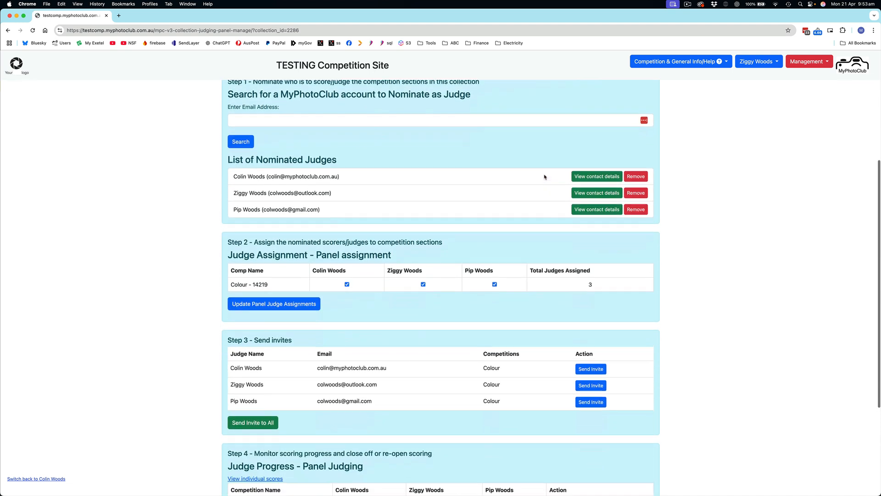
{"action": "scroll", "coordinate": [289, 255], "scroll_direction": "down", "scroll_amount": 3}
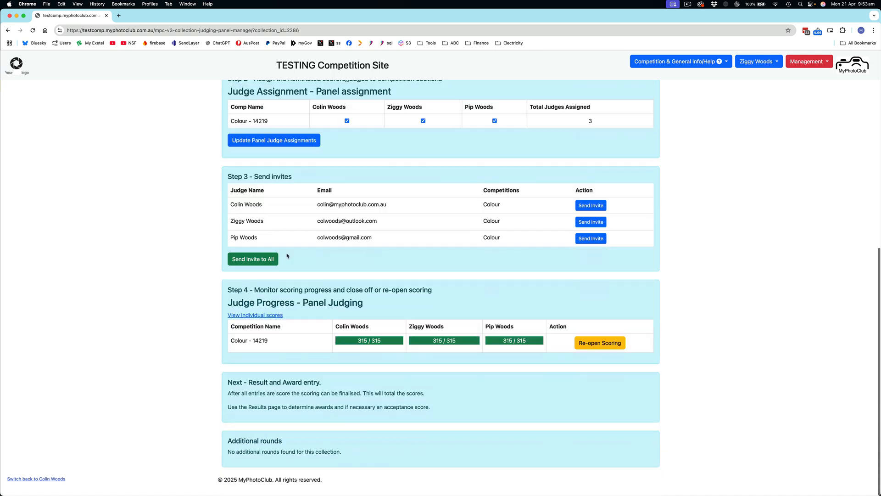
- Open the Results page for Test large and show the score filters for the Colour section
{"action": "scroll", "coordinate": [288, 255], "scroll_direction": "up", "scroll_amount": 4}
{"action": "scroll", "coordinate": [285, 253], "scroll_direction": "up", "scroll_amount": 5}
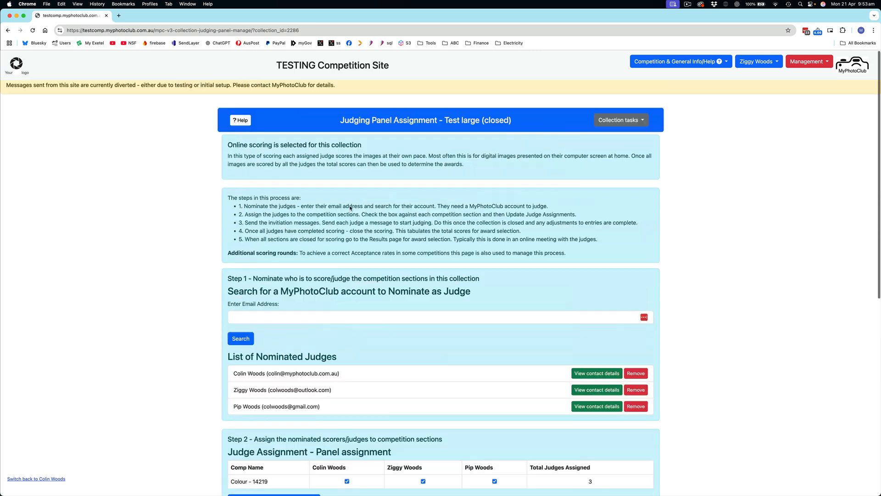
{"action": "left_click", "coordinate": [619, 120]}
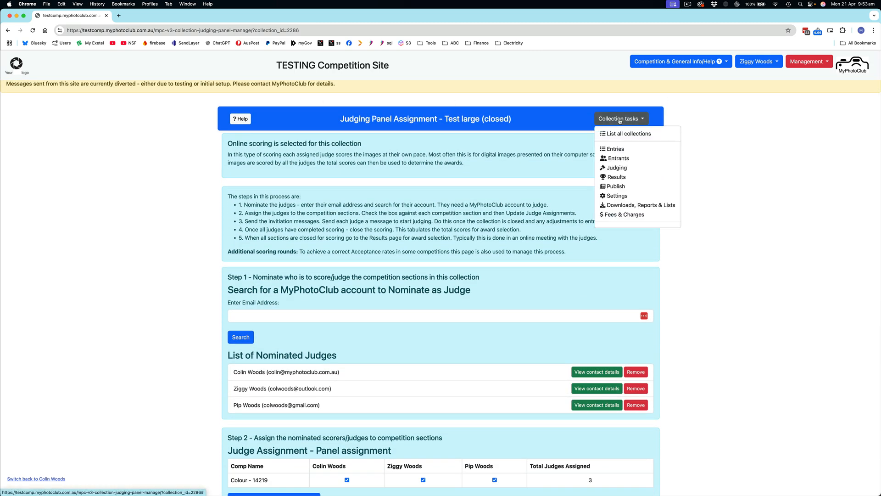
{"action": "left_click", "coordinate": [624, 178]}
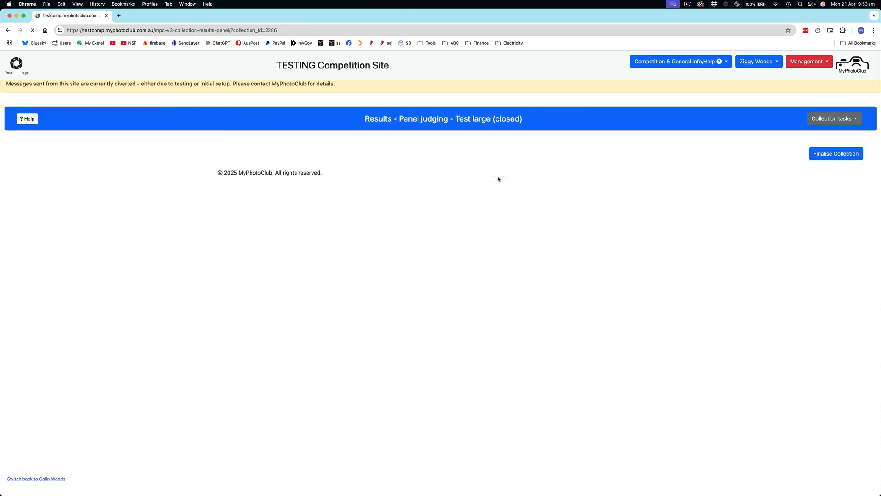
{"action": "left_click", "coordinate": [437, 151]}
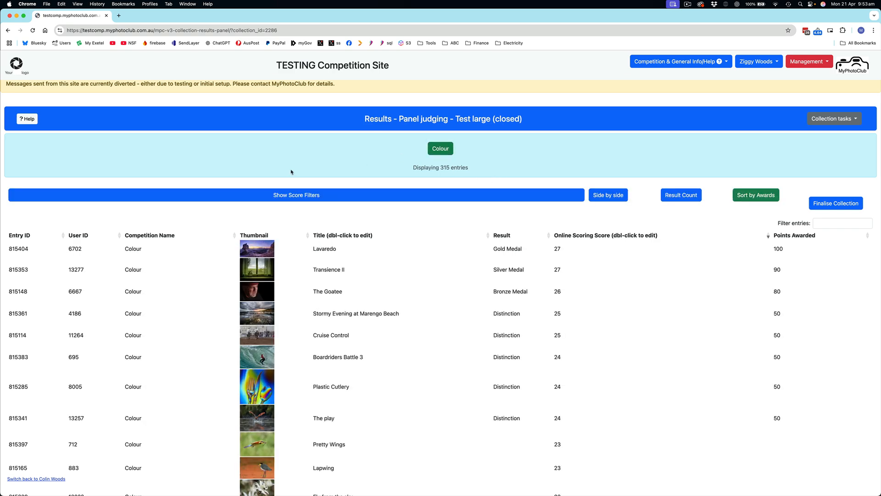
{"action": "left_click", "coordinate": [296, 196]}
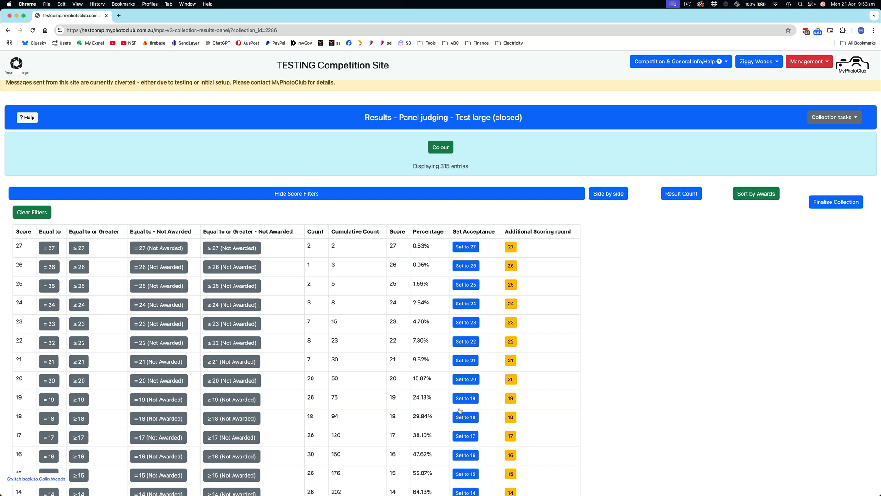
- Check the percentage for score 19 and set the Colour section's acceptance score to 19
{"action": "left_click_drag", "start_coordinate": [413, 397], "coordinate": [433, 397]}
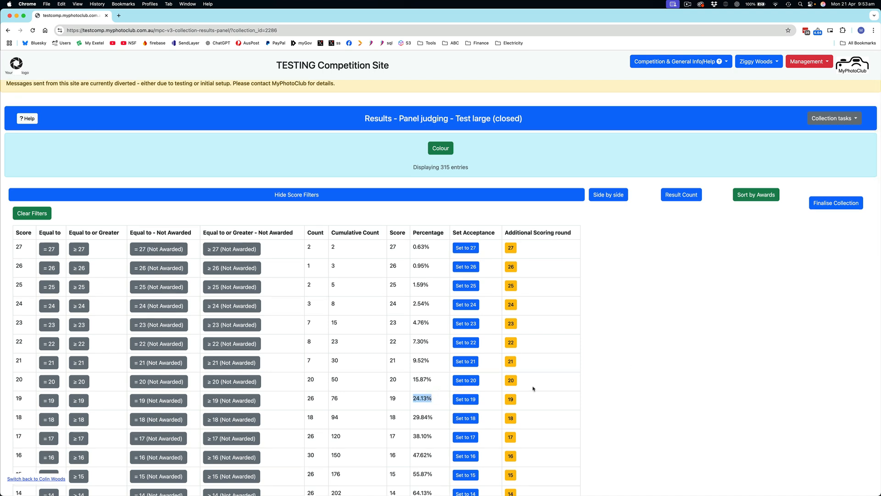
{"action": "left_click", "coordinate": [464, 399]}
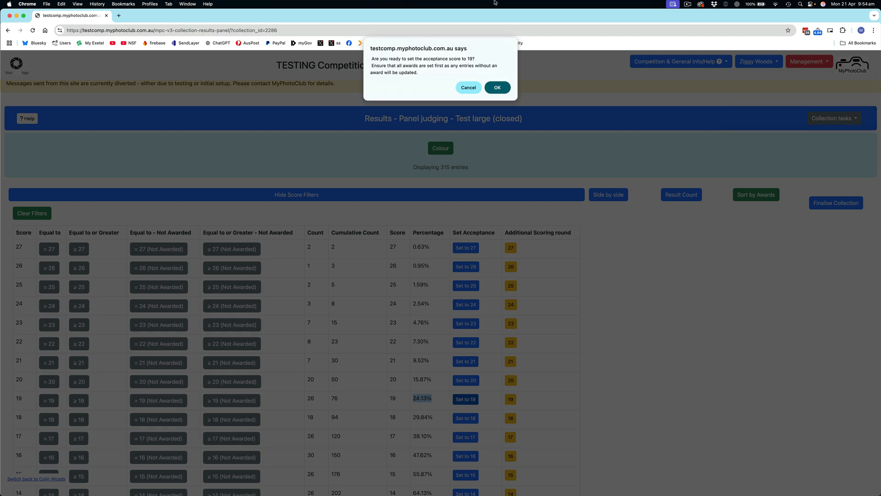
{"action": "left_click", "coordinate": [502, 87]}
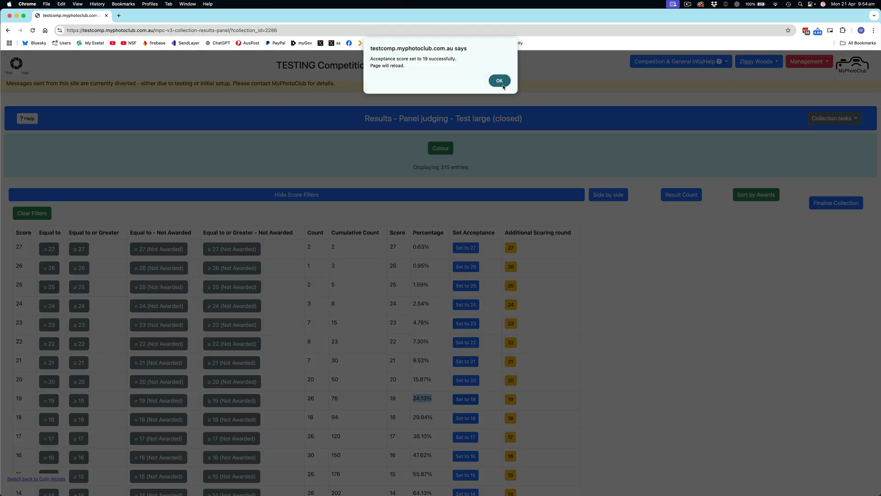
{"action": "left_click", "coordinate": [501, 85]}
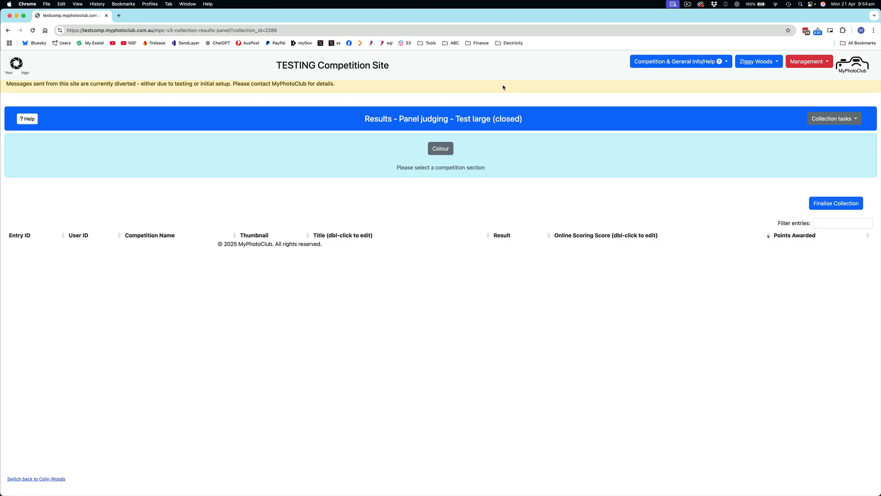
- Reopen the Colour results and examine the Result column from the medal winners down to the entries scored 18
{"action": "left_click", "coordinate": [440, 148]}
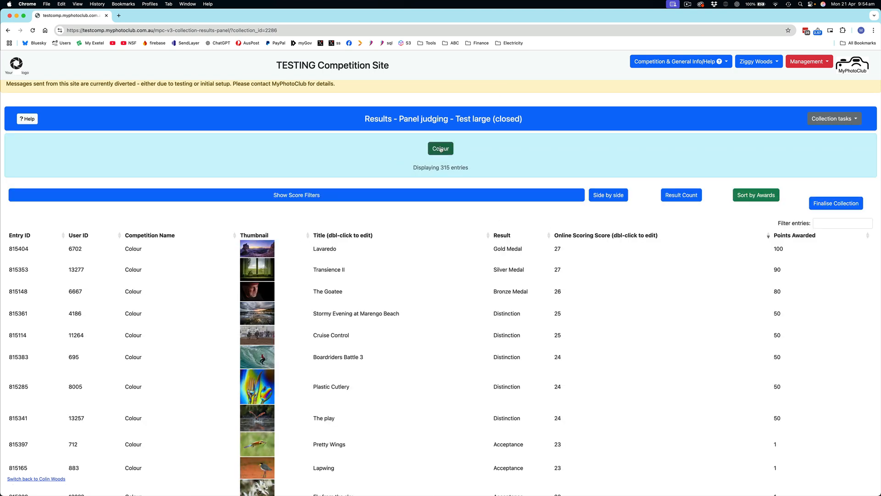
{"action": "scroll", "coordinate": [541, 275], "scroll_direction": "down", "scroll_amount": 3}
{"action": "scroll", "coordinate": [541, 275], "scroll_direction": "up", "scroll_amount": 3}
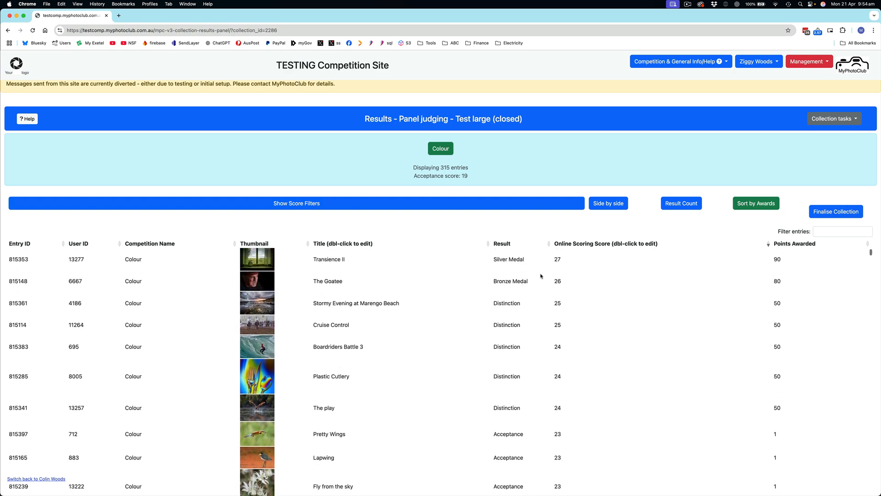
{"action": "scroll", "coordinate": [511, 285], "scroll_direction": "down", "scroll_amount": 10}
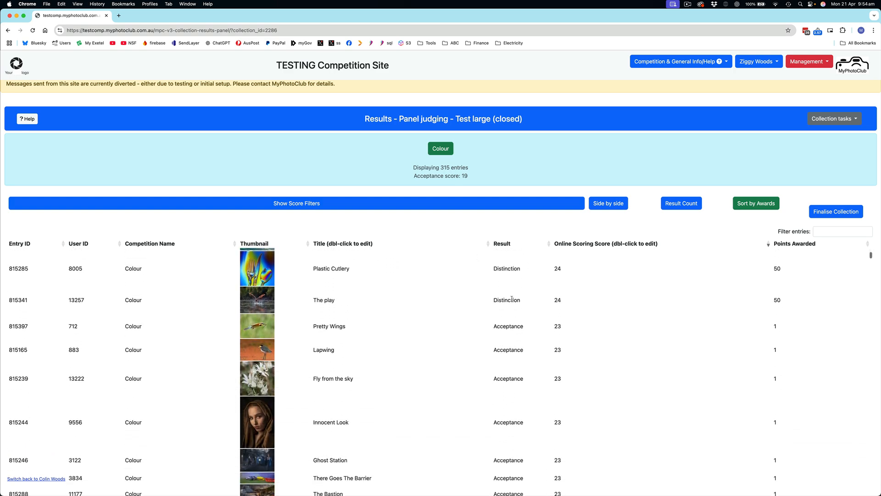
{"action": "scroll", "coordinate": [509, 303], "scroll_direction": "down", "scroll_amount": 10}
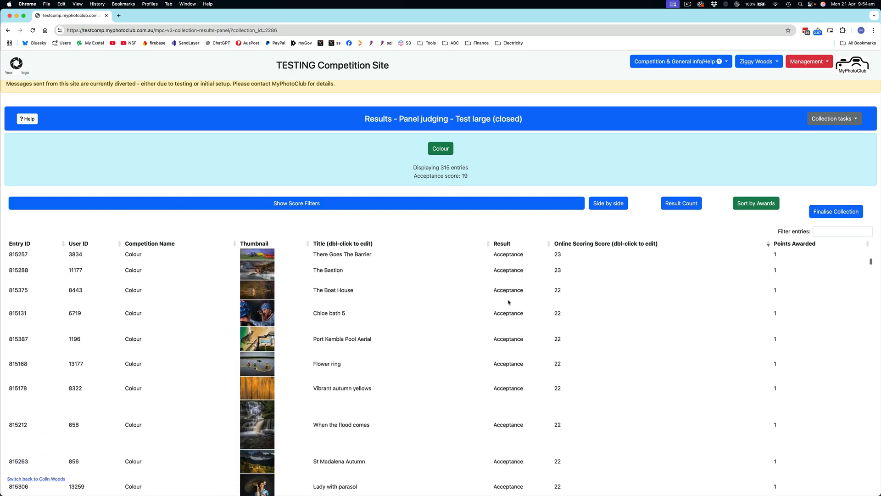
{"action": "scroll", "coordinate": [509, 300], "scroll_direction": "down", "scroll_amount": 10}
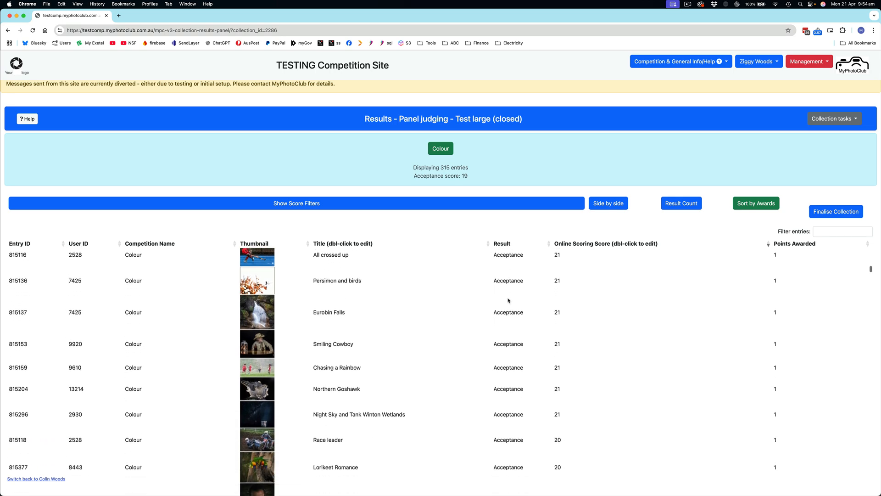
{"action": "scroll", "coordinate": [508, 301], "scroll_direction": "down", "scroll_amount": 10}
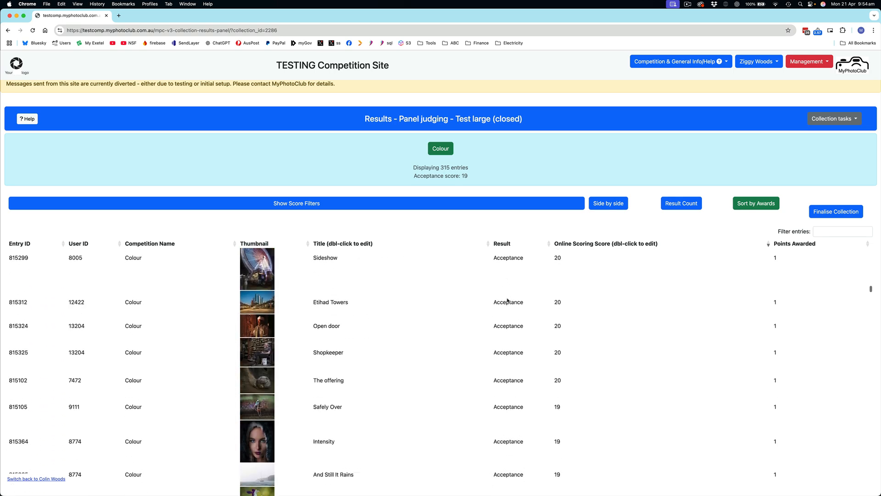
{"action": "scroll", "coordinate": [507, 300], "scroll_direction": "down", "scroll_amount": 10}
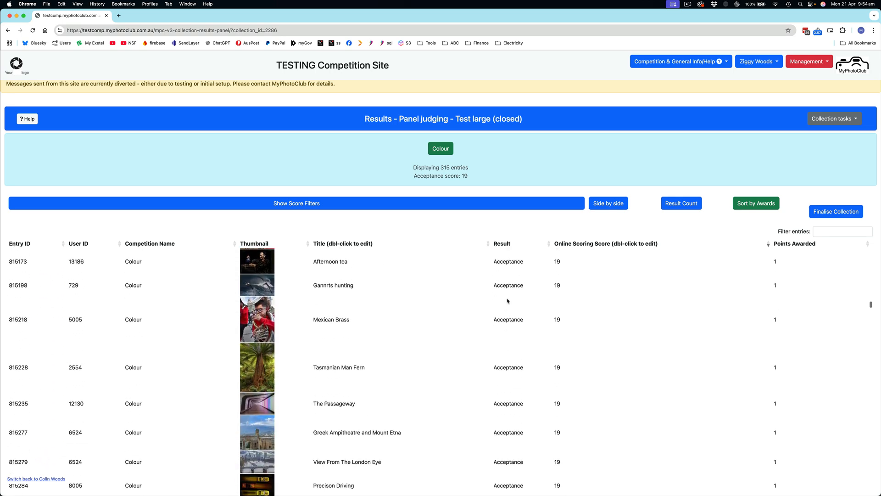
{"action": "scroll", "coordinate": [507, 300], "scroll_direction": "down", "scroll_amount": 10}
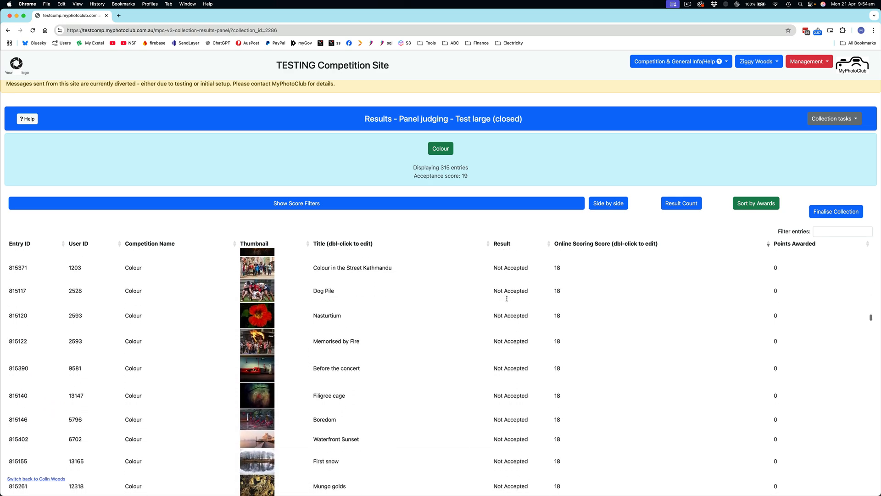
{"action": "scroll", "coordinate": [507, 301], "scroll_direction": "up", "scroll_amount": 15}
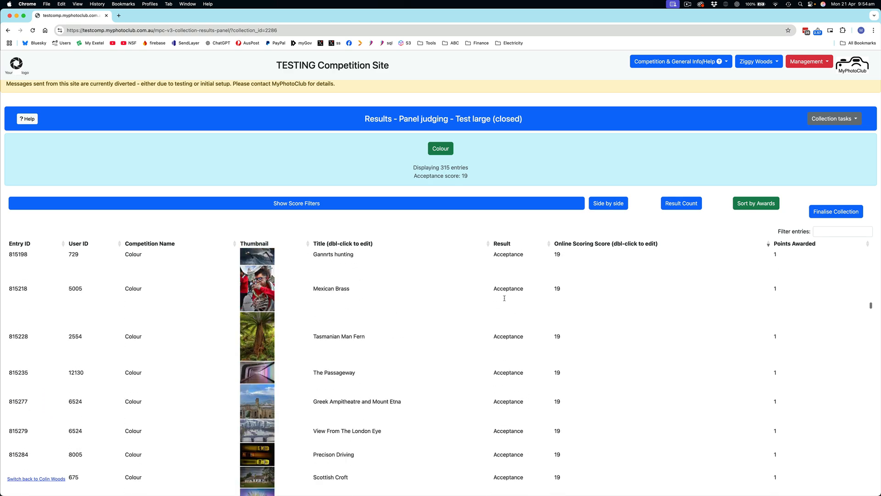
{"action": "scroll", "coordinate": [504, 299], "scroll_direction": "up", "scroll_amount": 10}
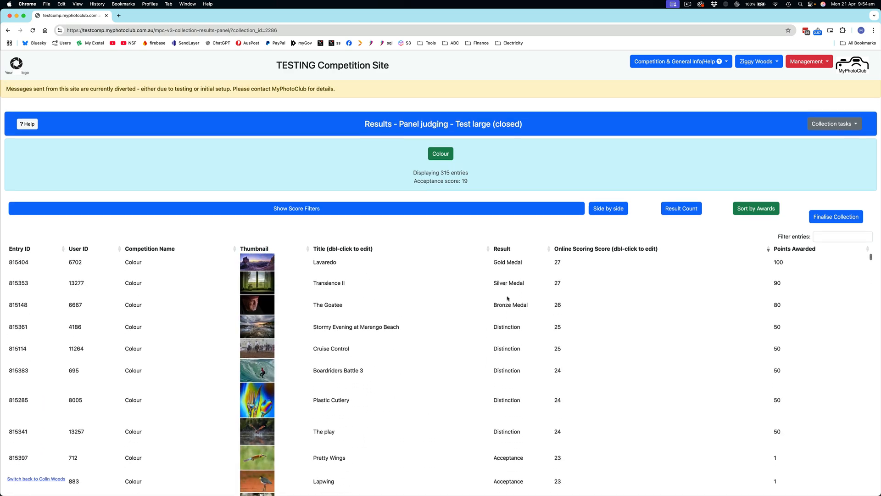
- Review the result count summary for the Colour section and close it
{"action": "left_click", "coordinate": [688, 206]}
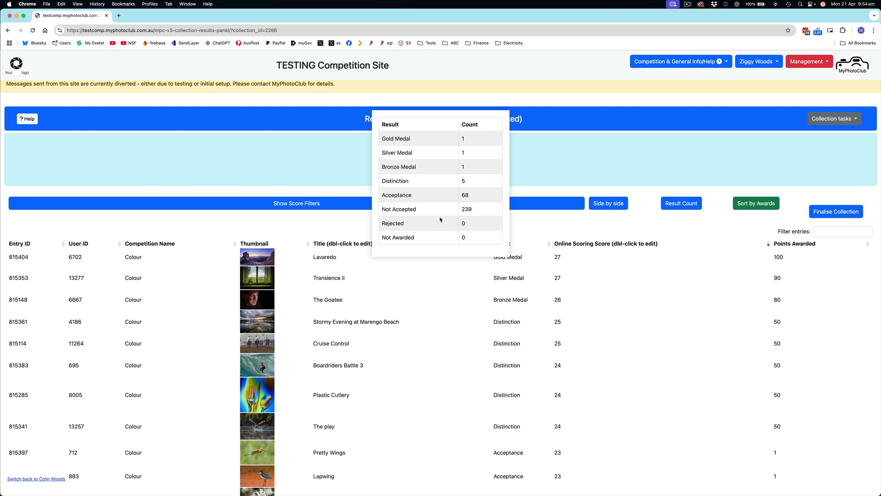
{"action": "left_click", "coordinate": [572, 150]}
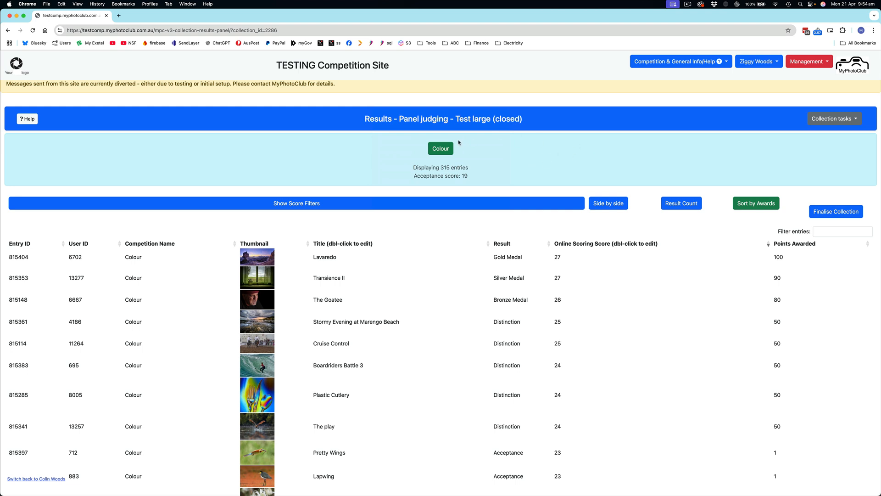
{"action": "left_click", "coordinate": [683, 5]}
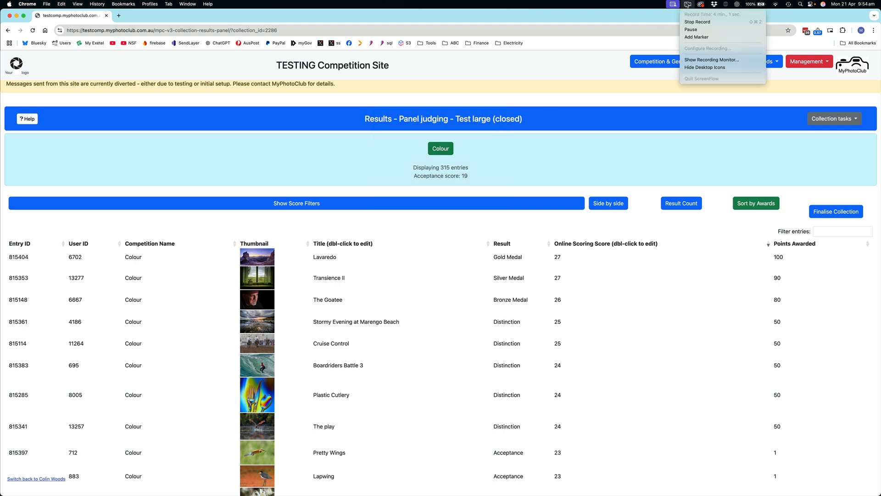